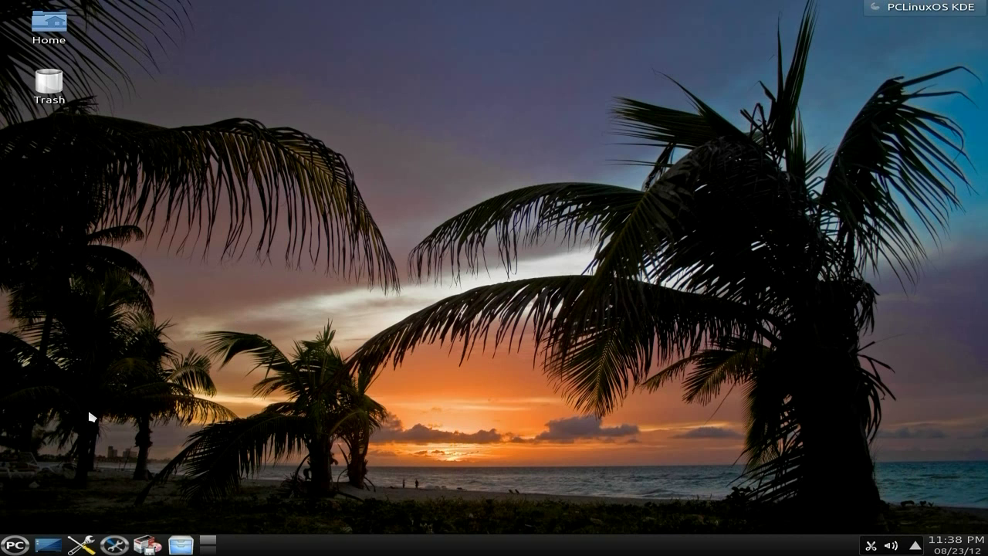
Open System Monitor, examine the CPU, memory and network load, and close it.
left_click(14, 545)
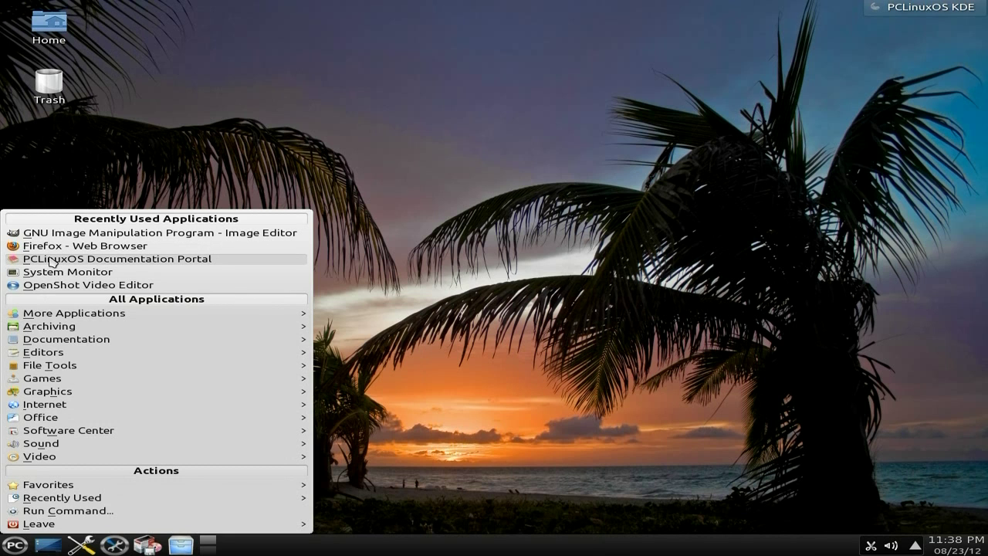
left_click(50, 272)
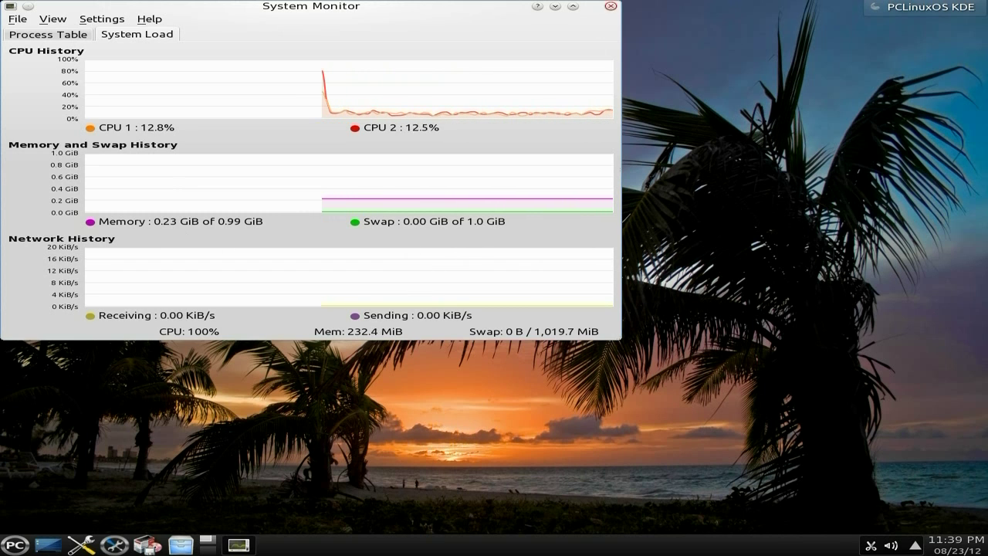
left_click(612, 8)
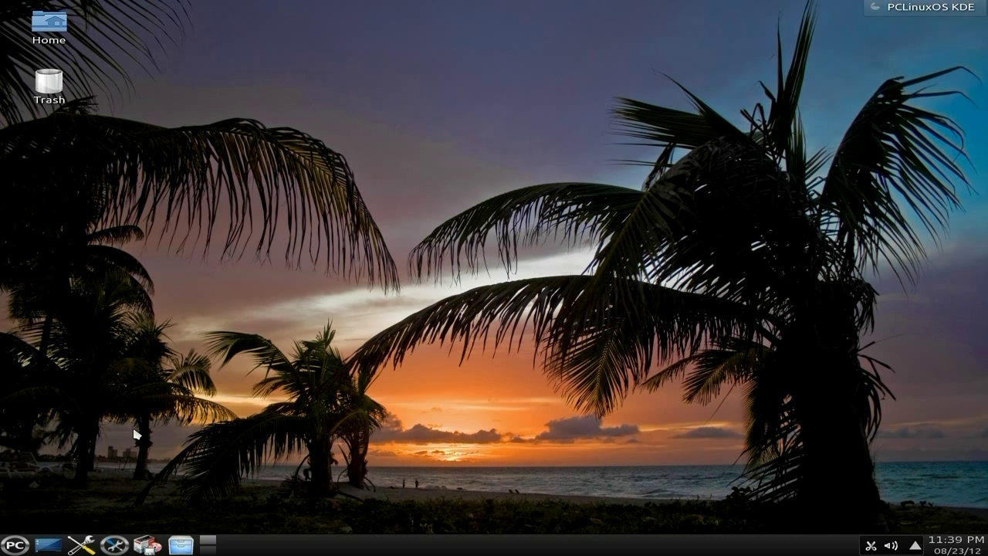
Browse the application launcher's More Applications subcategories, including Emulators, Monitoring, Printing and Terminals, and the Archiving programs.
left_click(16, 544)
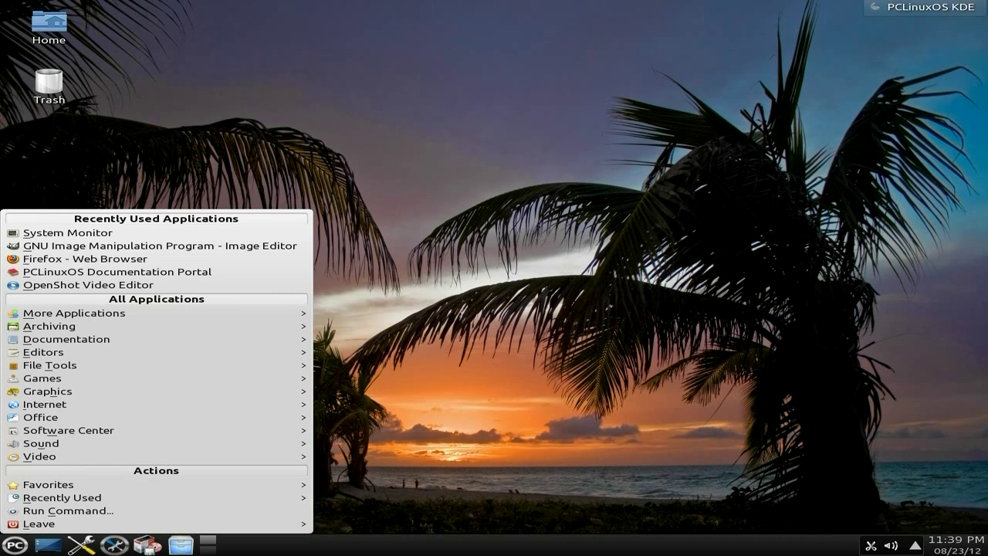
mouse_move(58, 368)
mouse_move(67, 315)
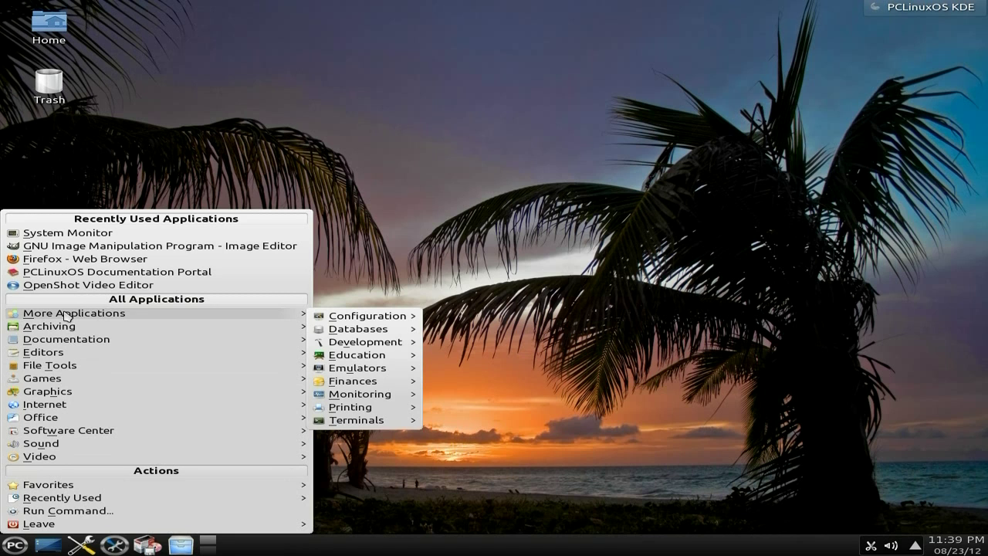
mouse_move(333, 319)
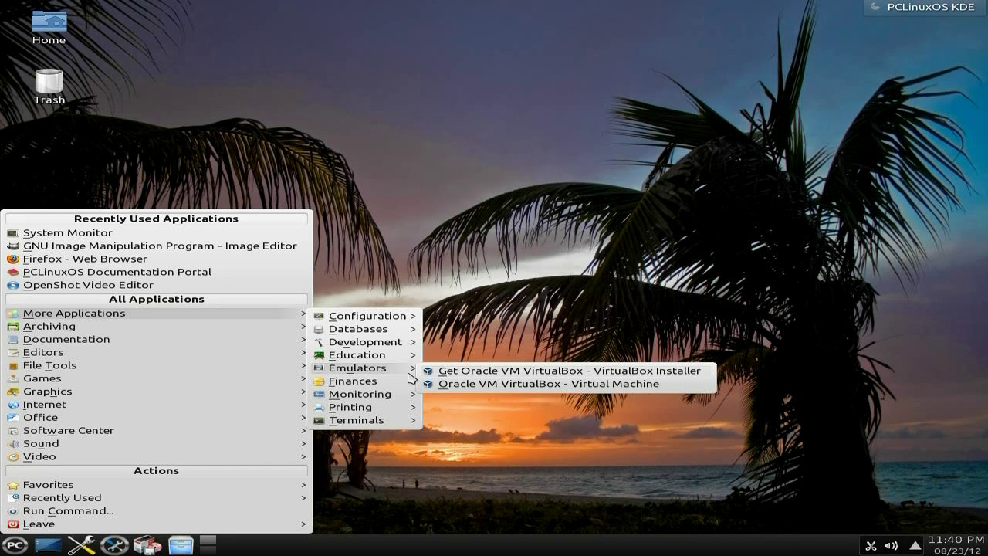
mouse_move(378, 383)
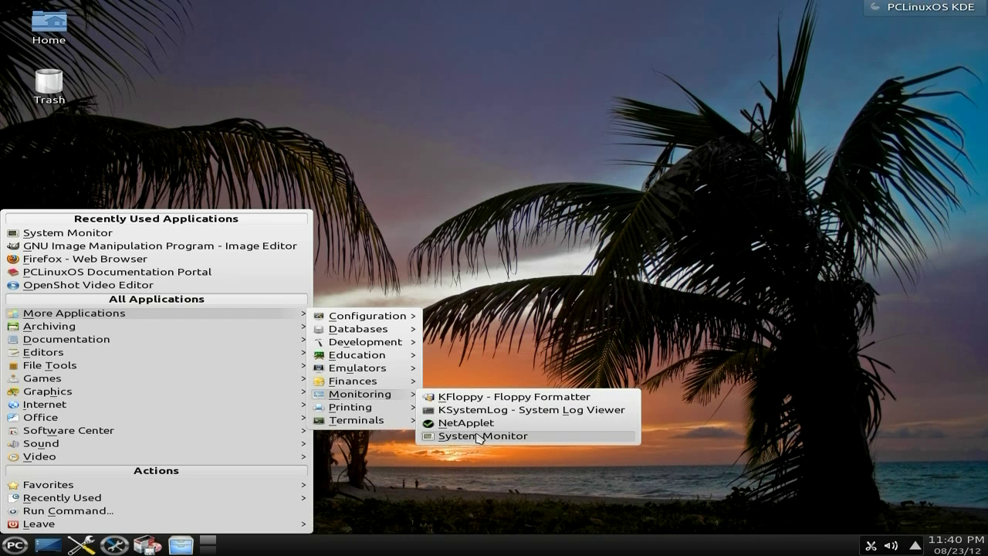
mouse_move(393, 407)
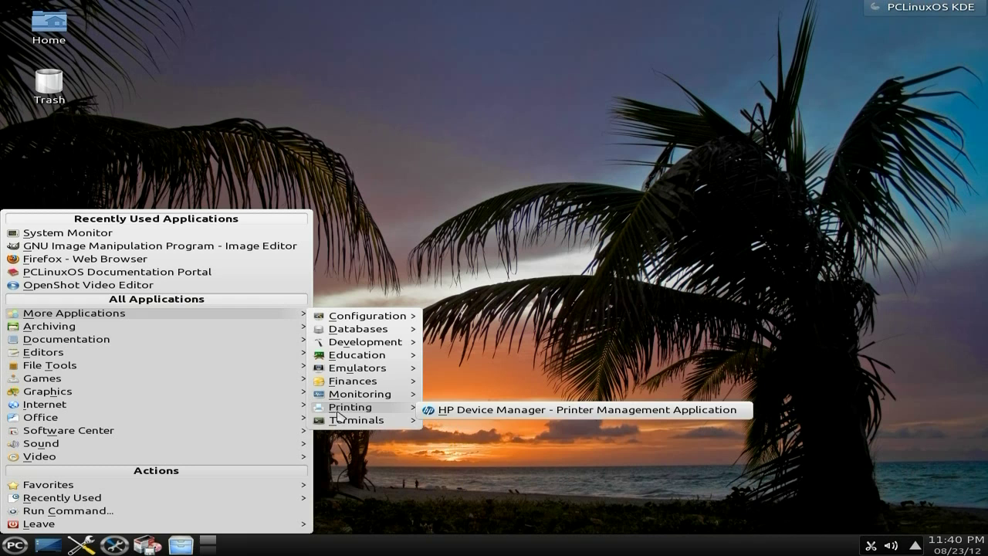
mouse_move(345, 419)
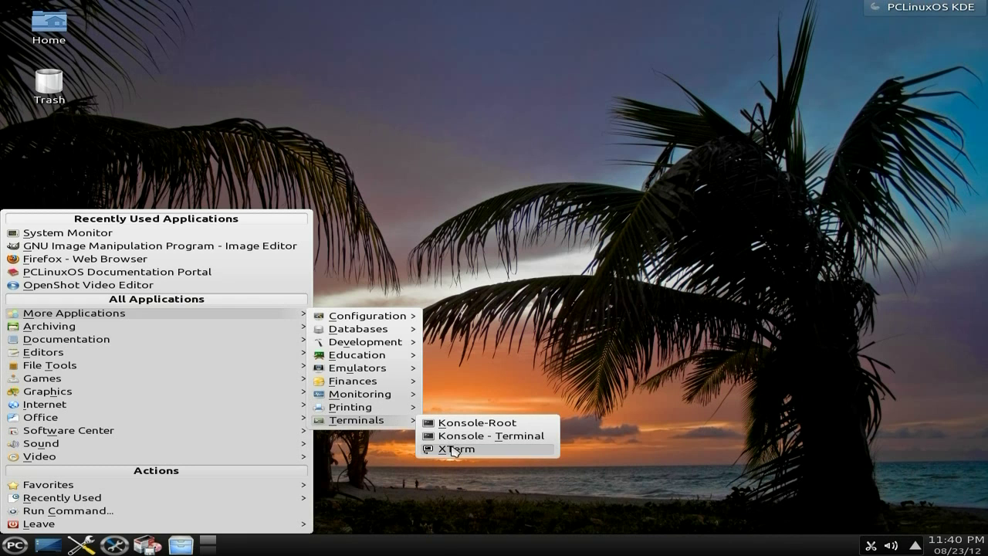
mouse_move(105, 338)
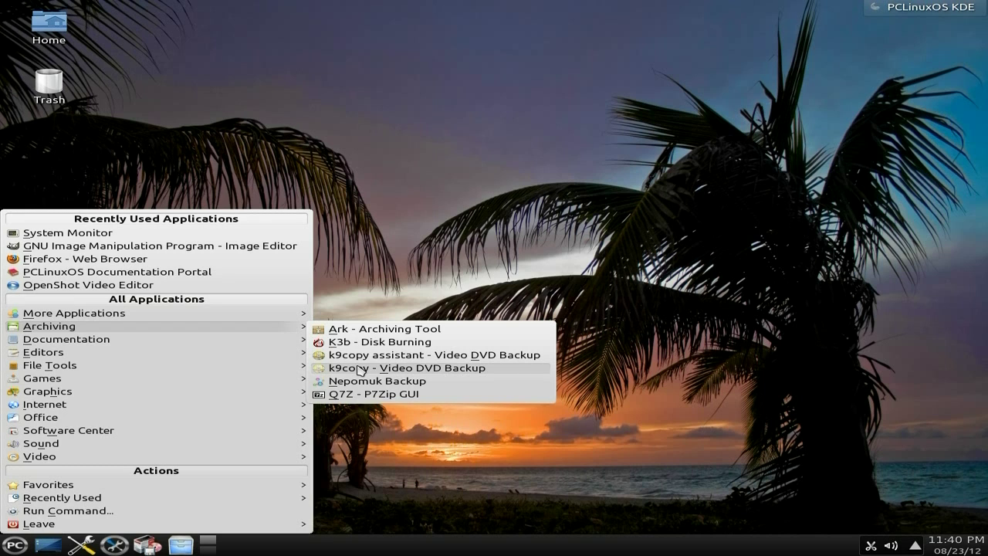
Open Midnight Commander from the File Tools category, view its two directory listings, and close it.
mouse_move(181, 344)
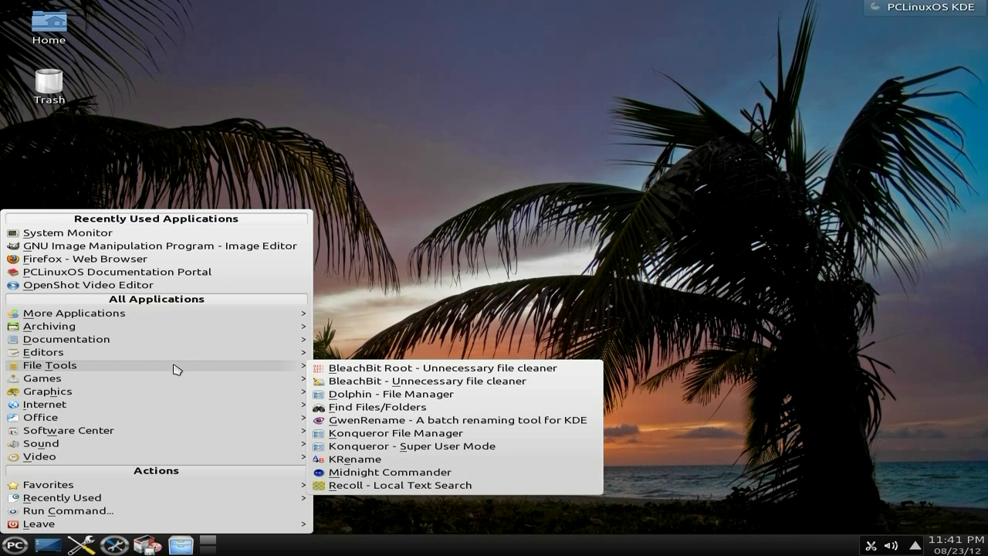
left_click(443, 473)
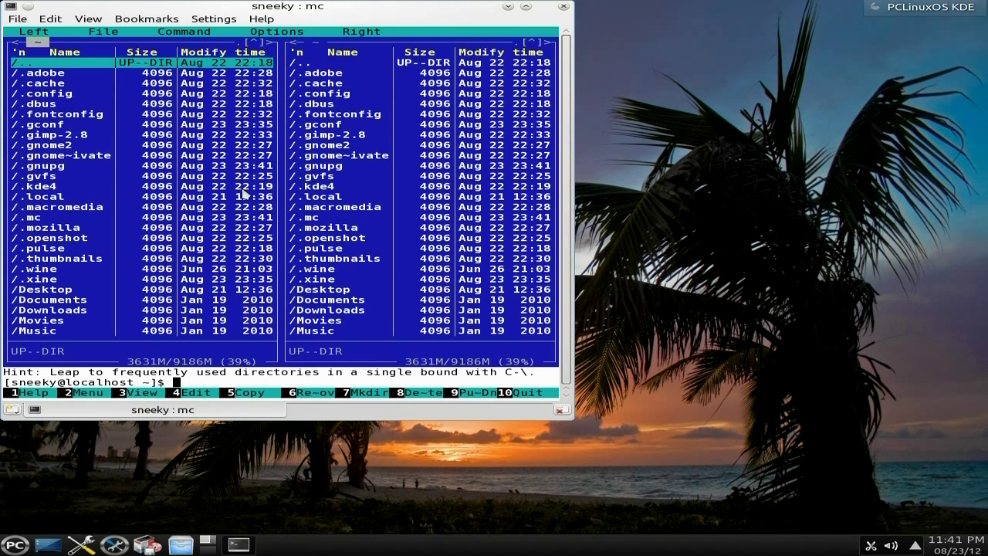
left_click(563, 8)
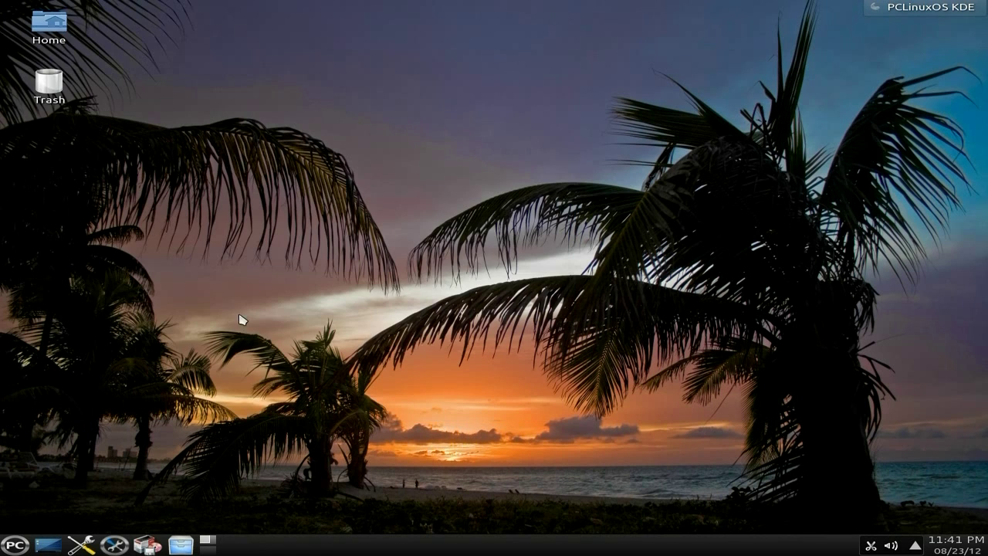
Look through the installed Games subcategories, including Cards and Strategy, and the Graphics programs.
left_click(14, 543)
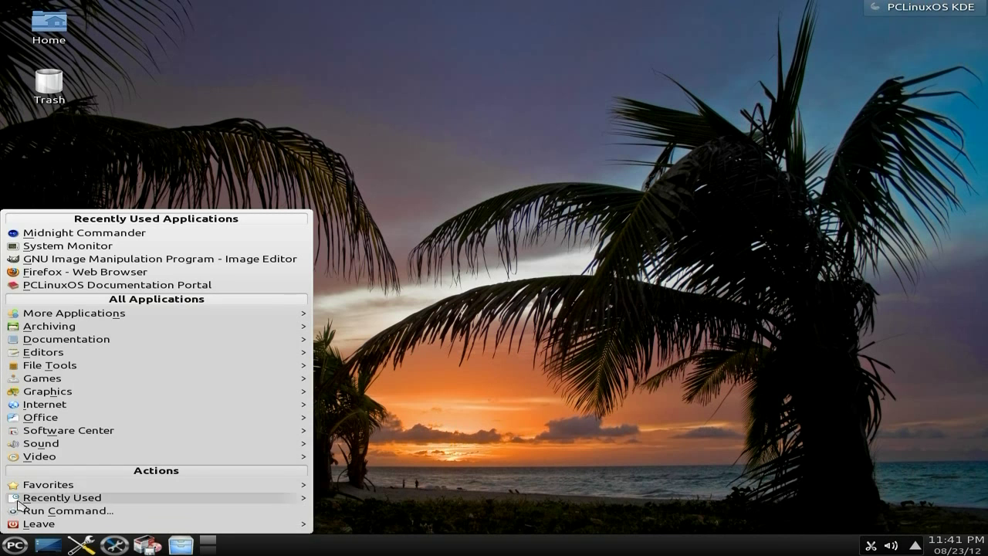
mouse_move(48, 383)
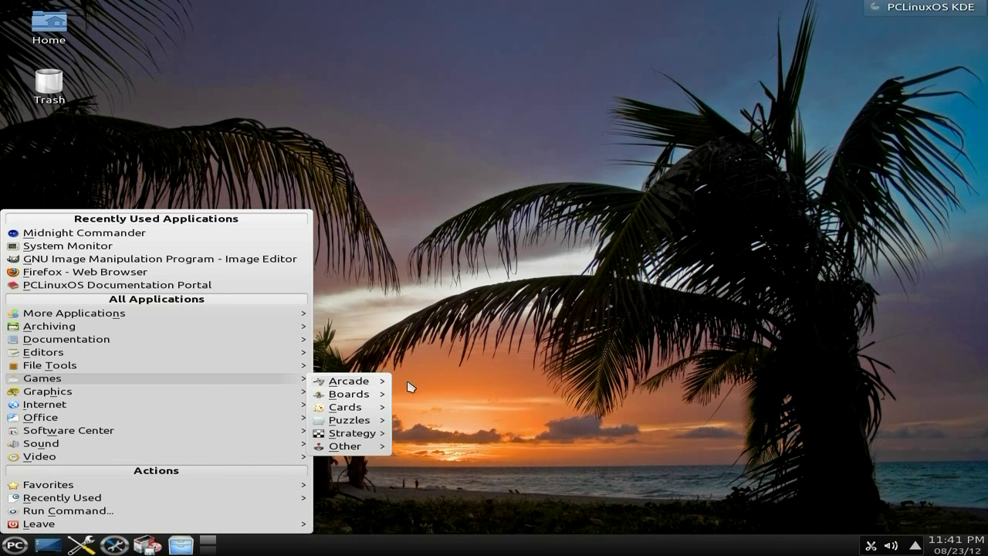
mouse_move(352, 381)
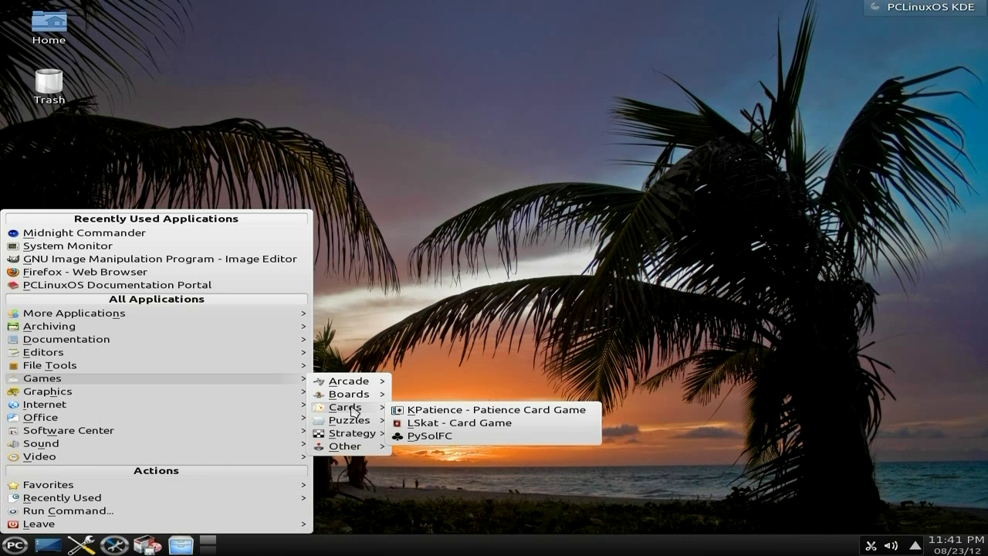
mouse_move(355, 433)
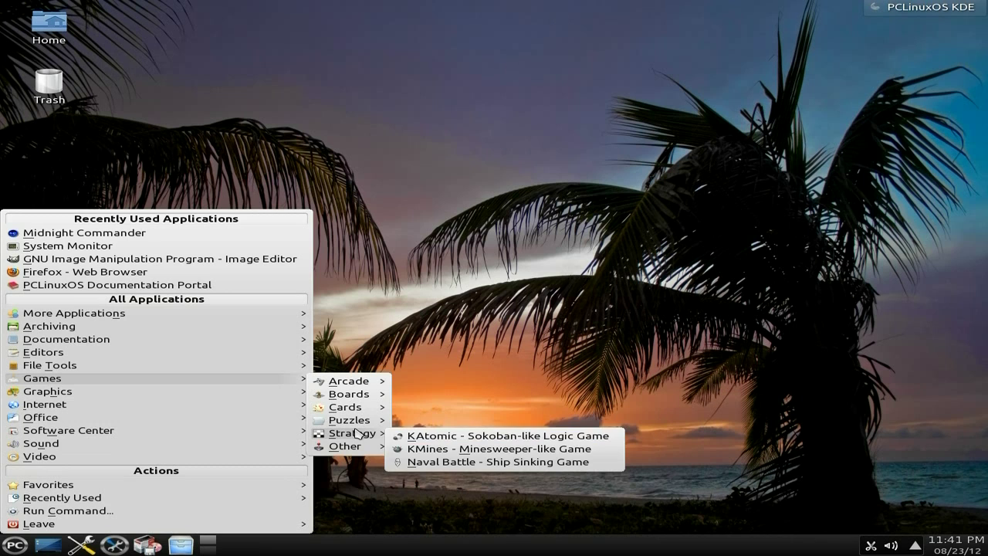
mouse_move(205, 394)
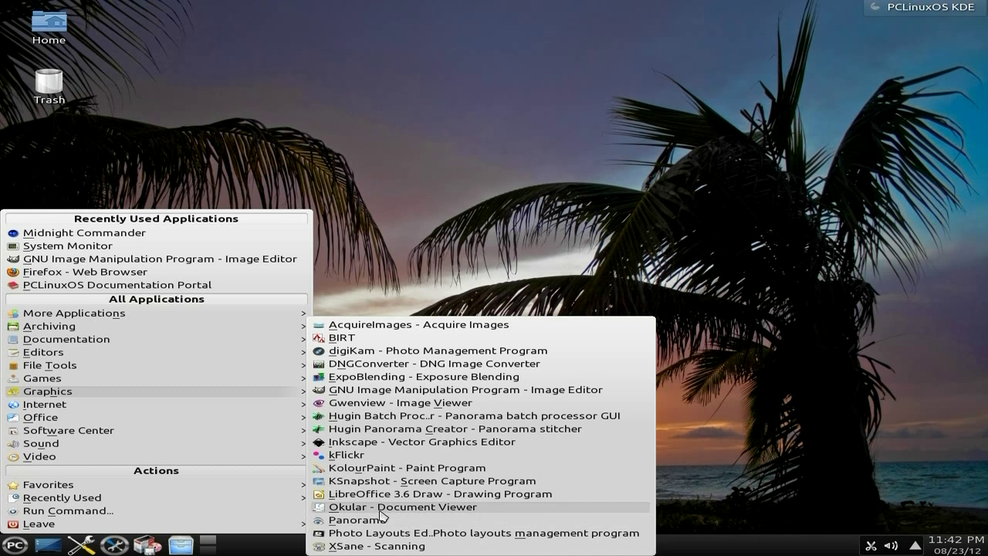
Launch Firefox from the Internet category, look over the PCLinuxOS home page, and close the browser.
mouse_move(32, 407)
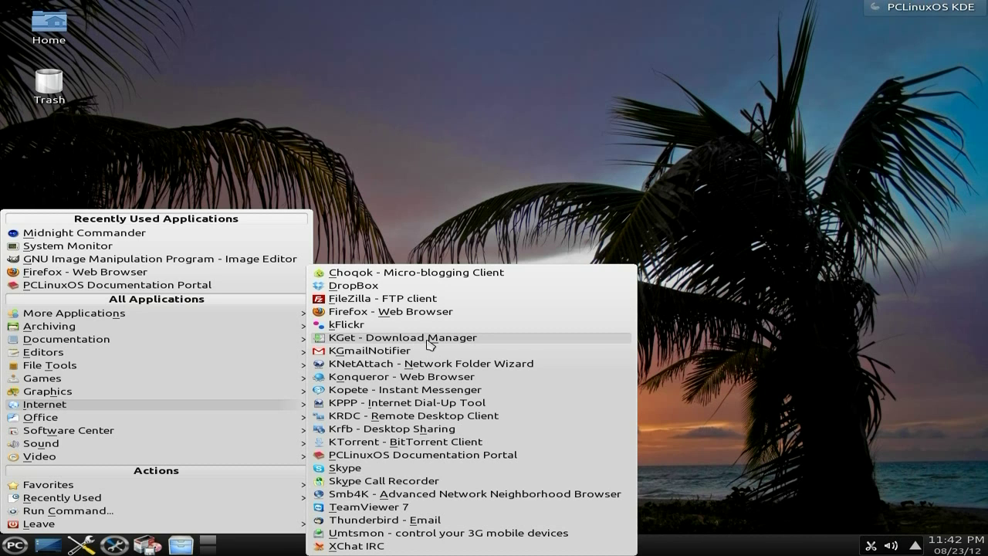
left_click(416, 311)
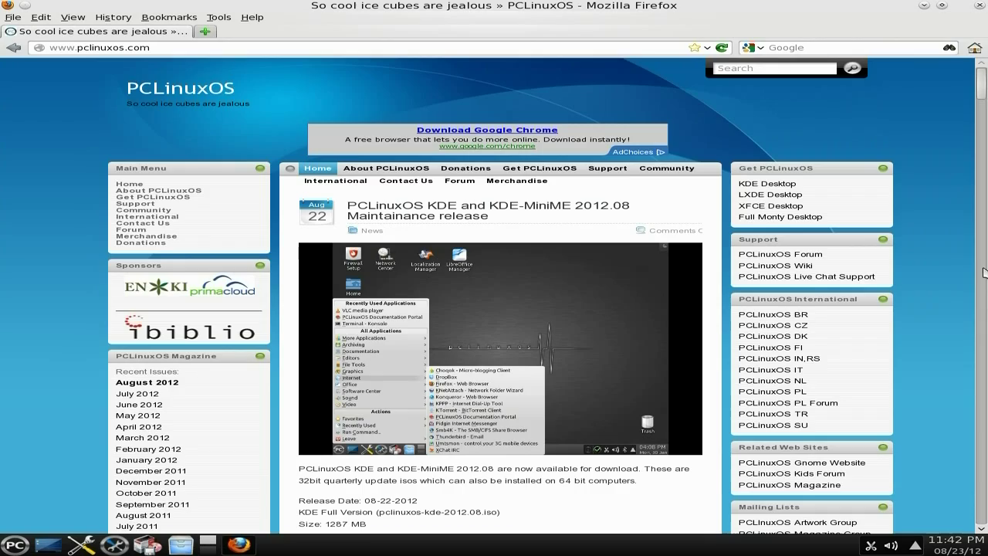
scroll(962, 280, "down", 3)
scroll(881, 277, "down", 8)
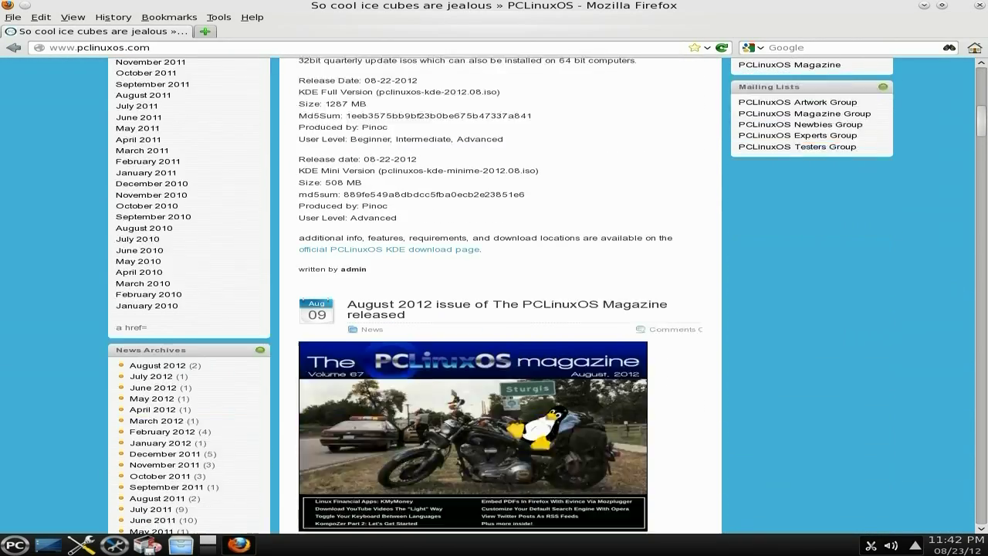
scroll(881, 277, "up", 12)
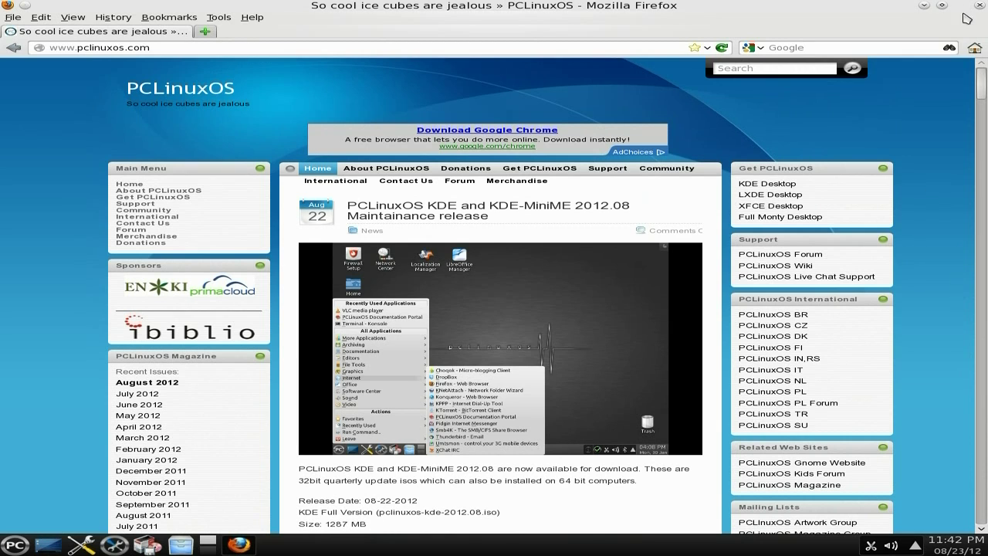
left_click(982, 7)
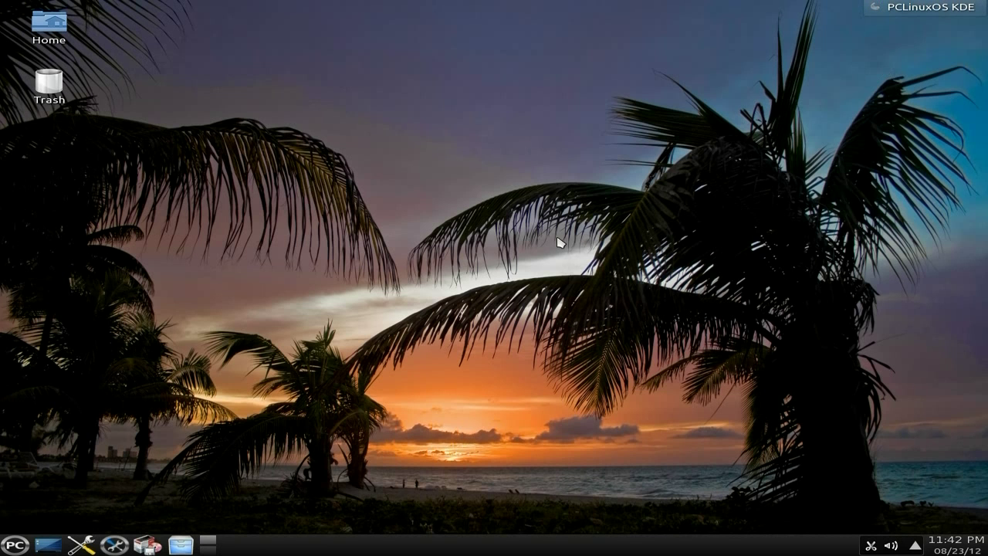
Launch LibreOffice 3.6 Writer from the Office category and maximize its window.
left_click(15, 545)
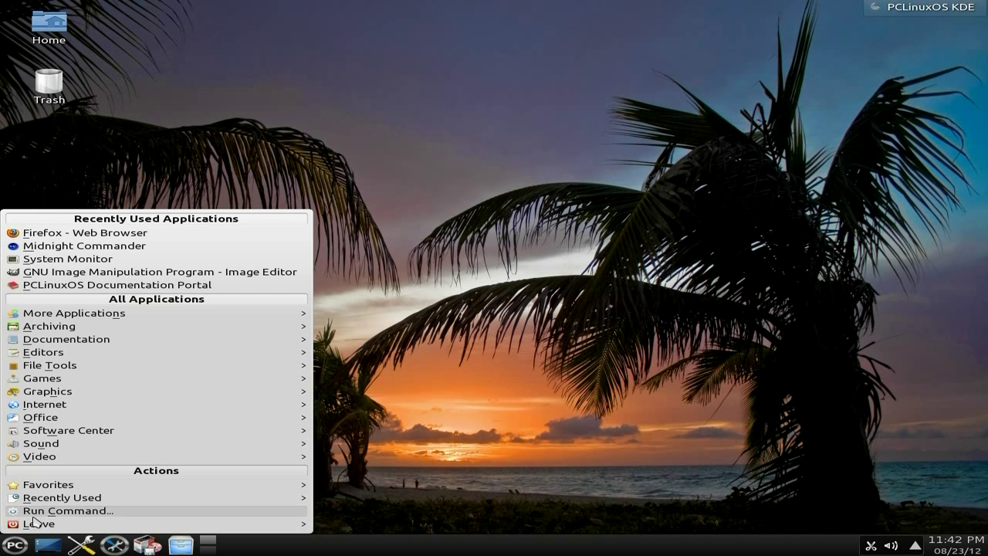
mouse_move(67, 420)
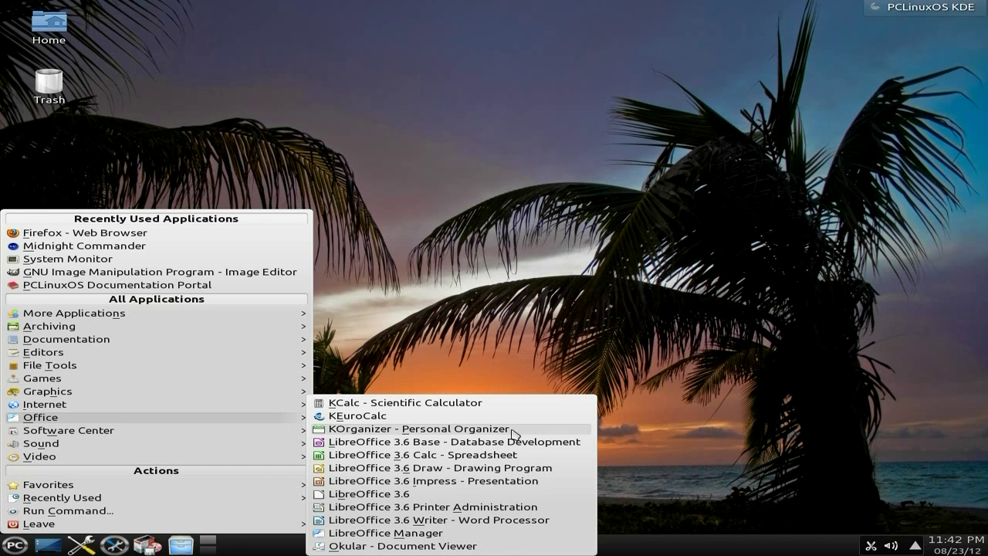
left_click(450, 519)
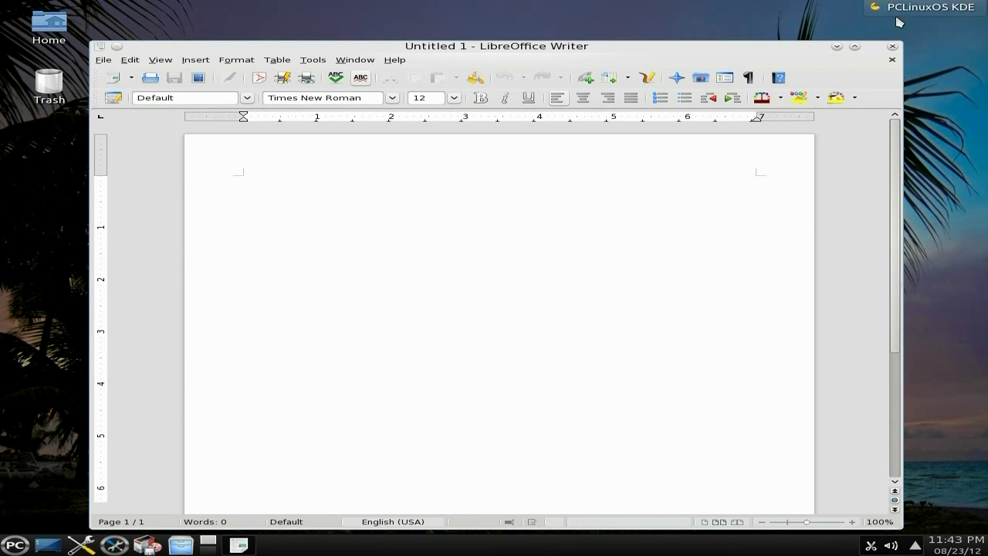
left_click(854, 46)
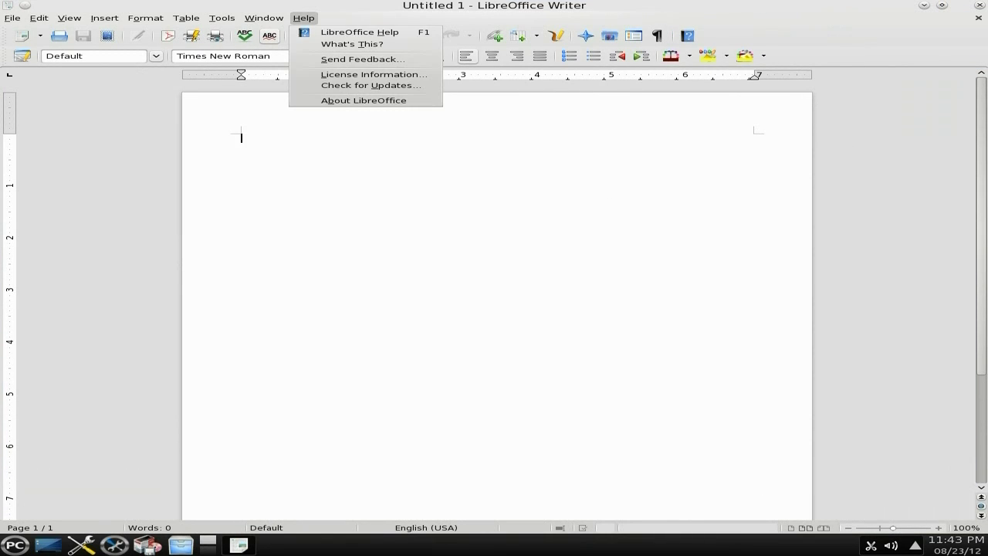
View the LibreOffice version information, dismiss it, and close Writer.
left_click(335, 104)
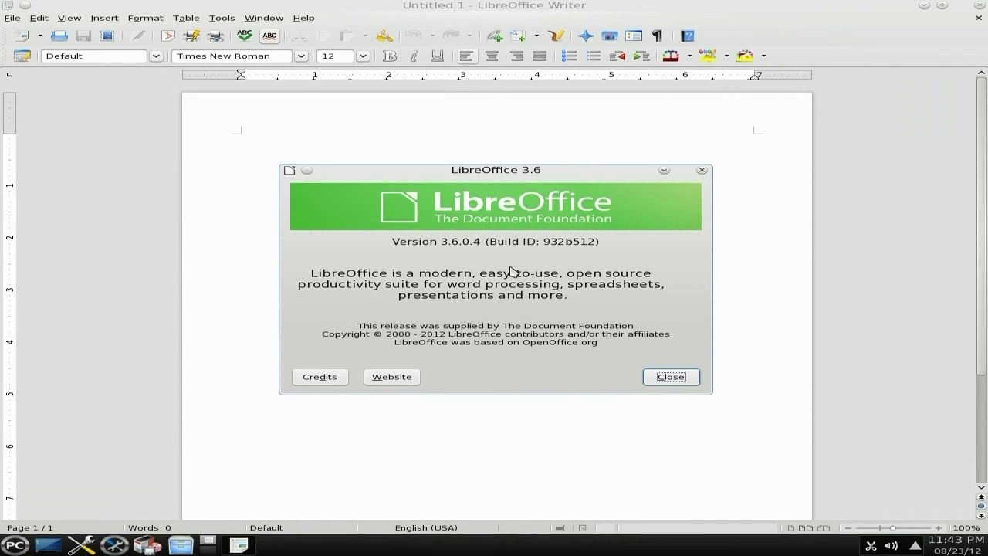
left_click(683, 379)
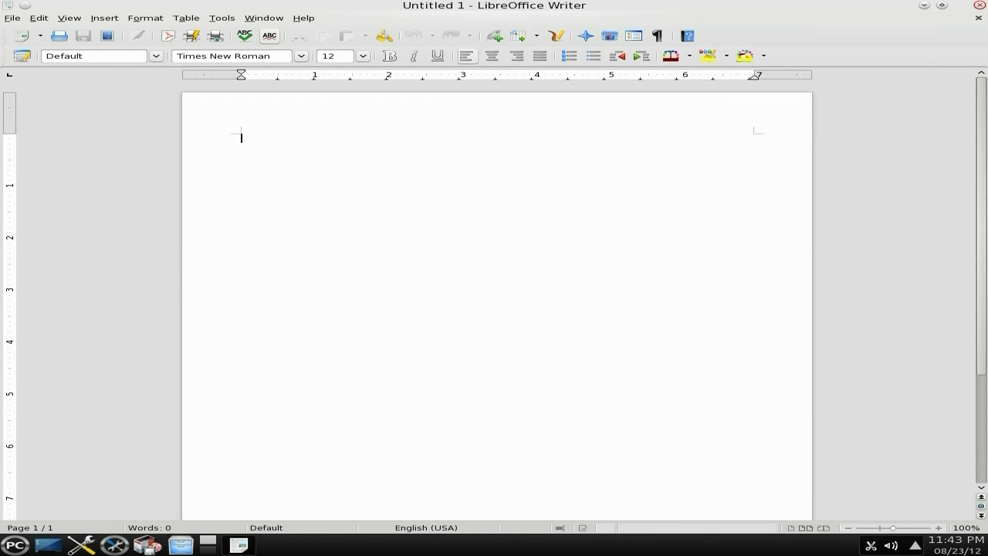
left_click(979, 5)
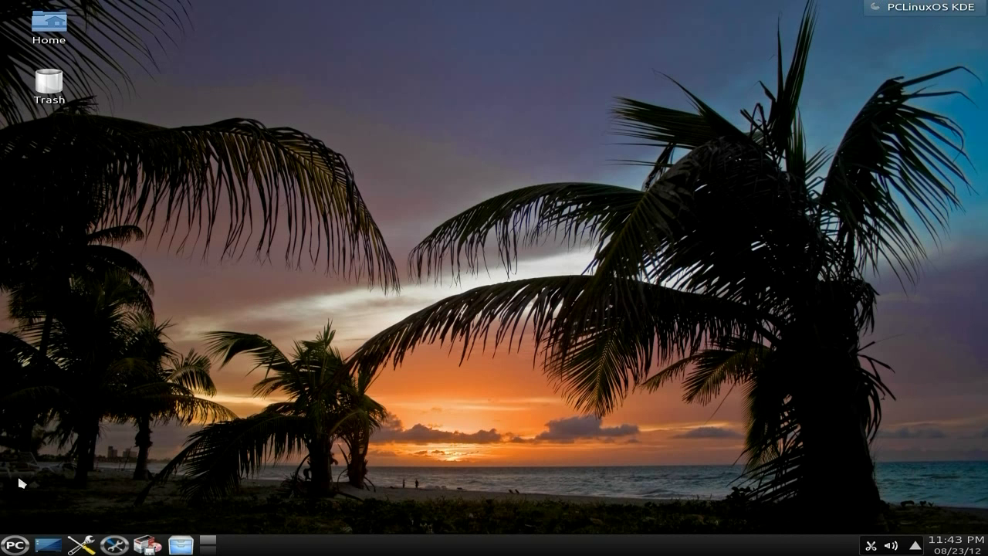
Launch Synaptic Package Manager from the Software Center category and authenticate with the root password.
left_click(15, 544)
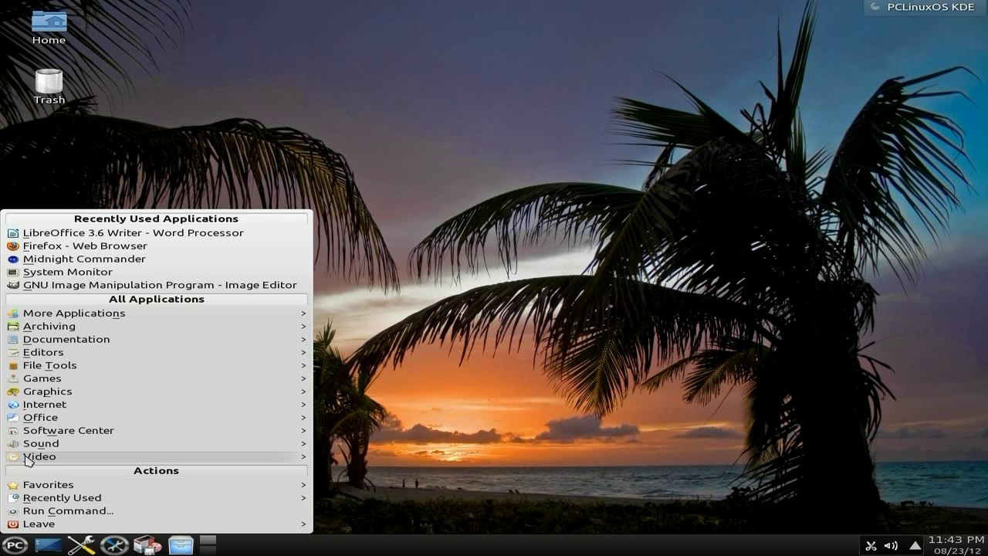
mouse_move(38, 434)
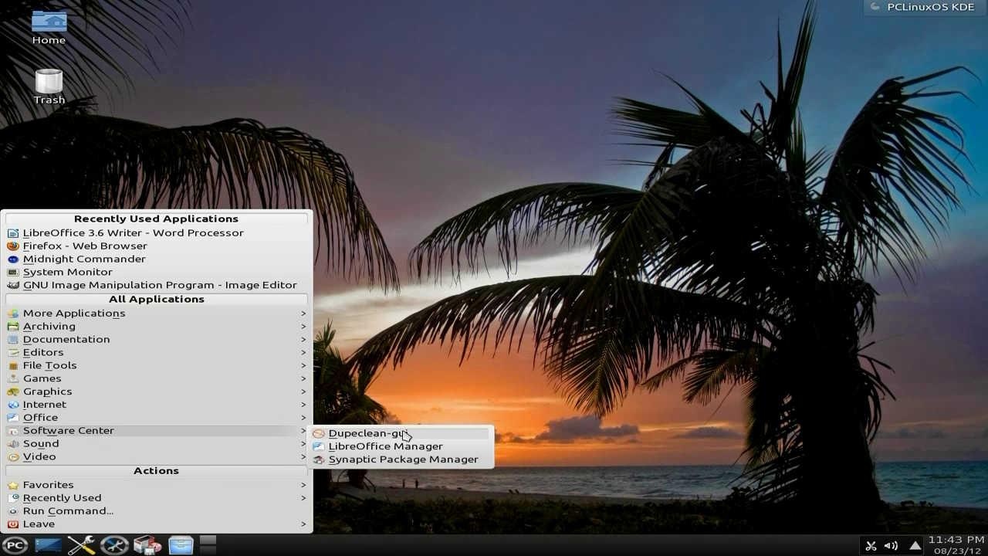
left_click(392, 459)
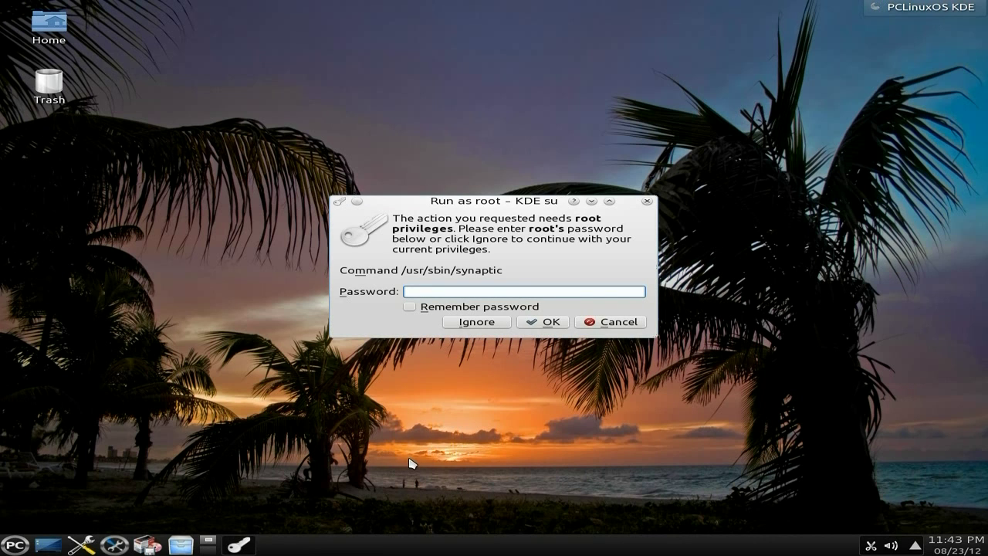
type("***********")
key("Return")
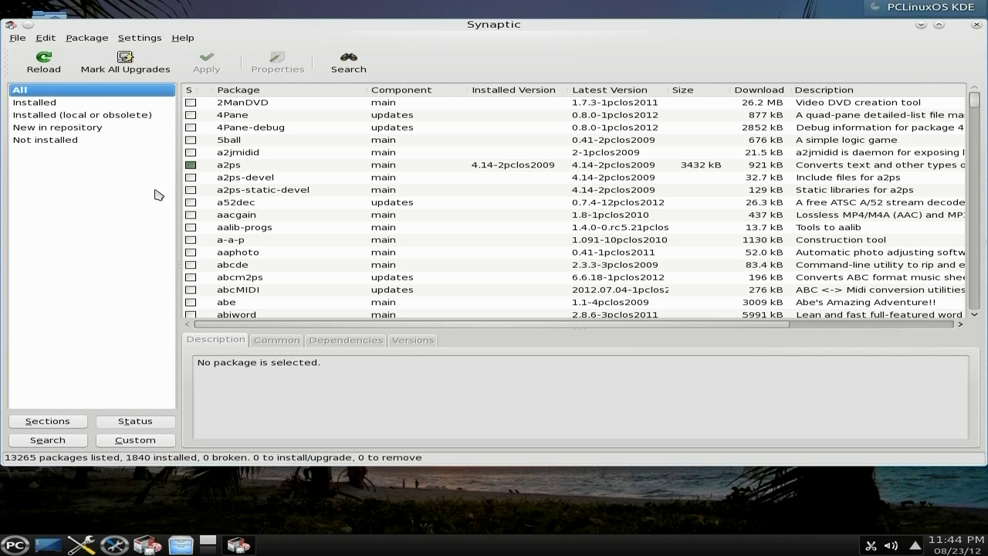
Search the packages for abiword and mark the abiword package for installation along with its required dependencies.
left_click(348, 64)
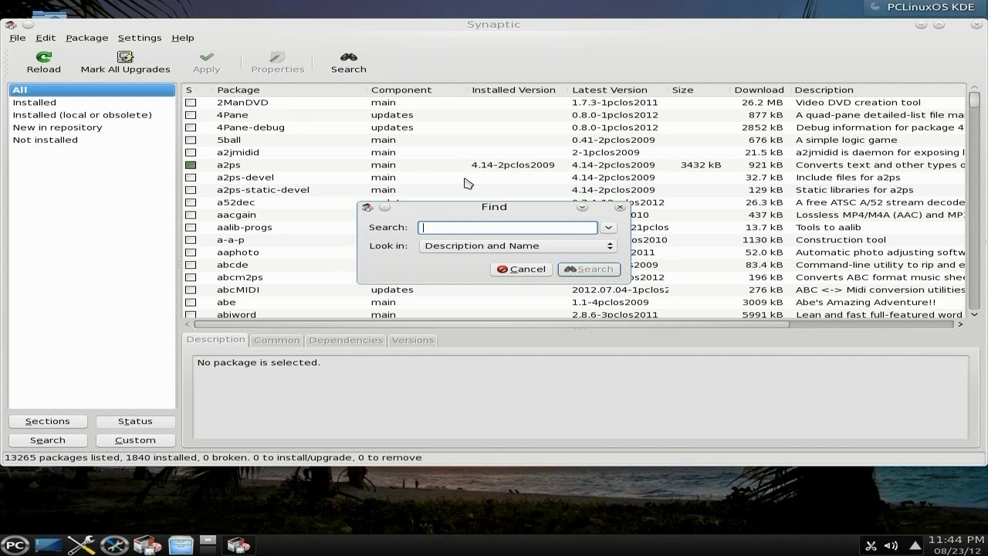
type("abiword")
key("Return")
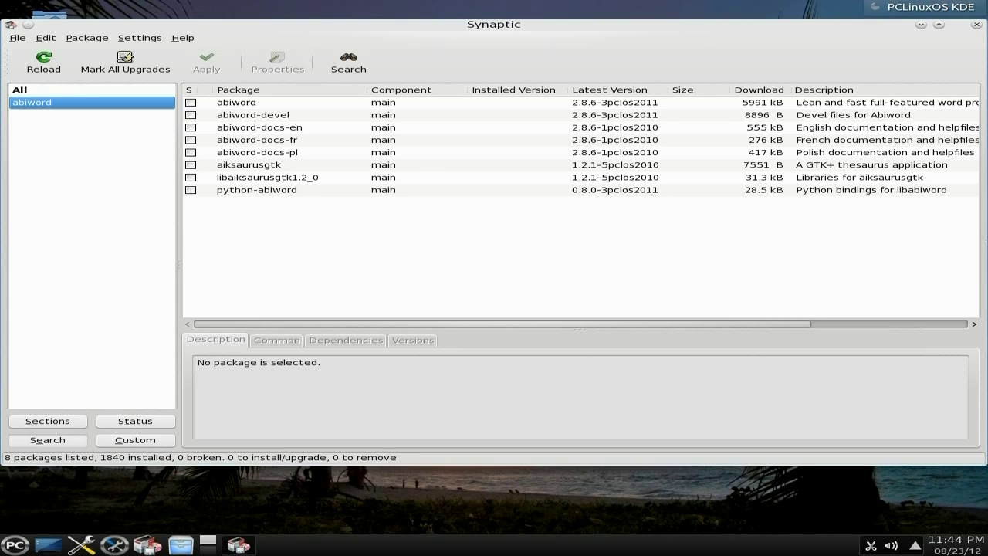
left_click(191, 103)
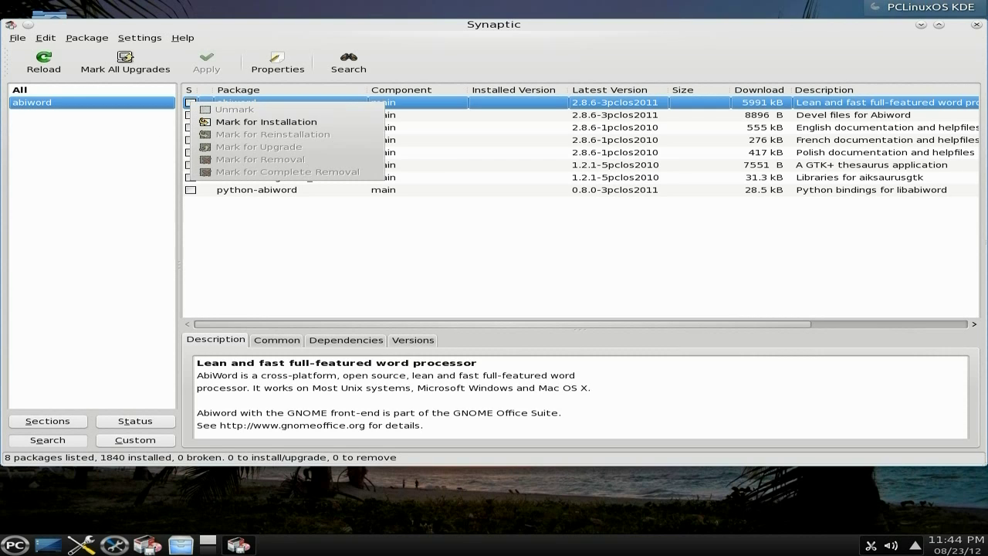
left_click(237, 122)
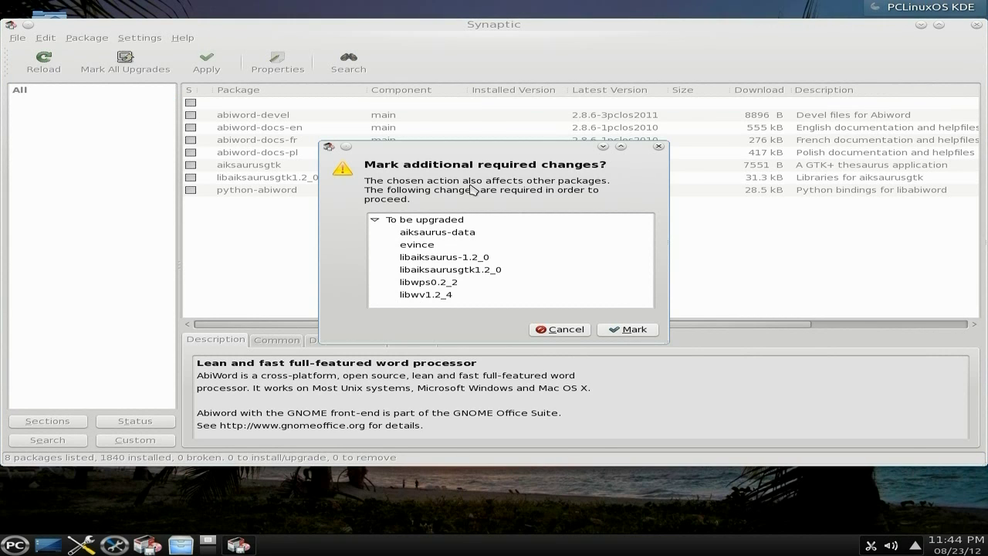
left_click(632, 330)
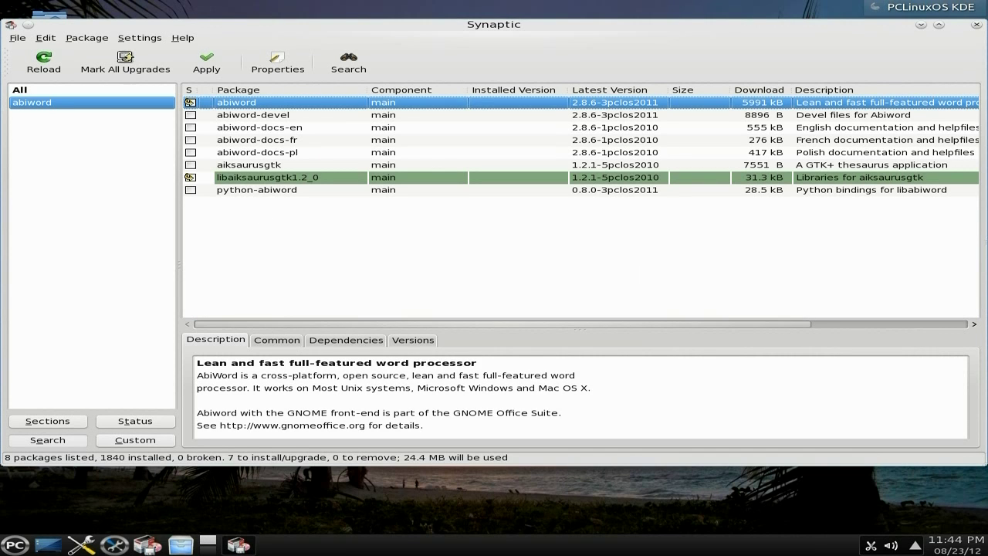
Apply the marked changes to install AbiWord, show the progress of single files, and close Synaptic when the installation is done.
left_click(206, 62)
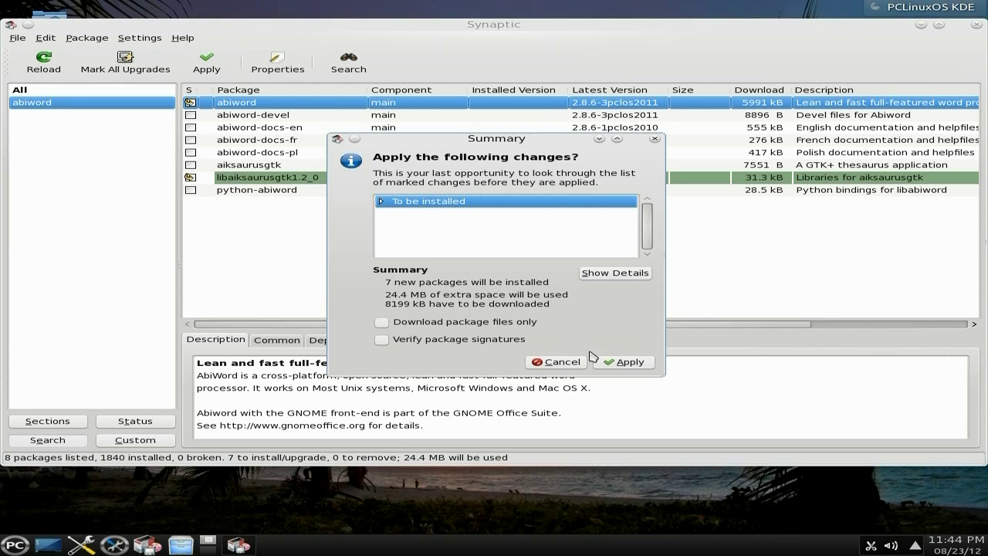
left_click(611, 361)
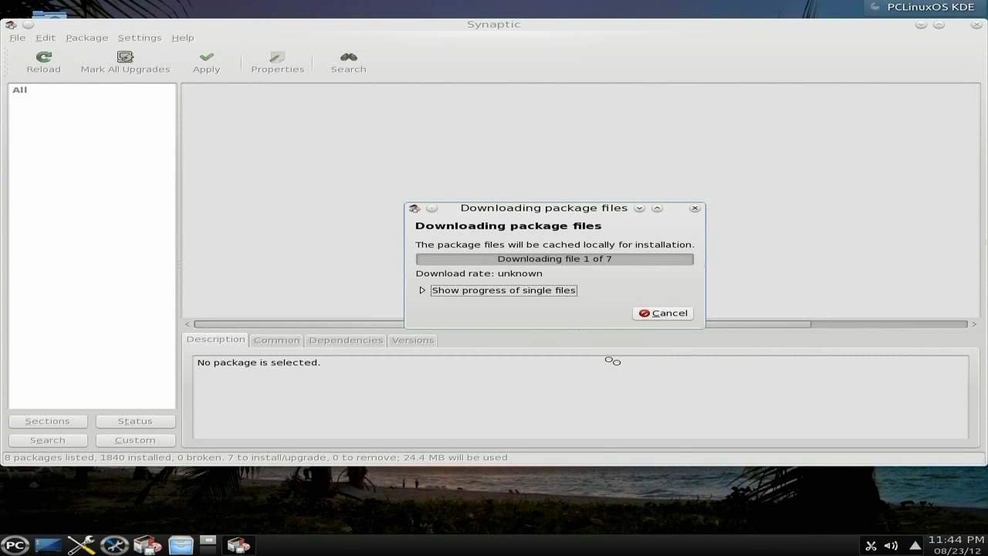
left_click(429, 291)
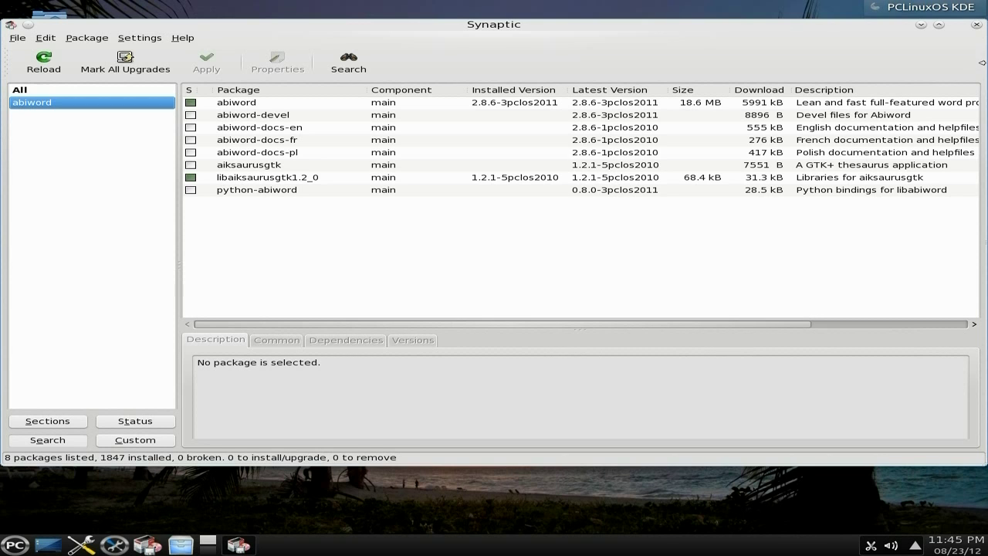
left_click(977, 25)
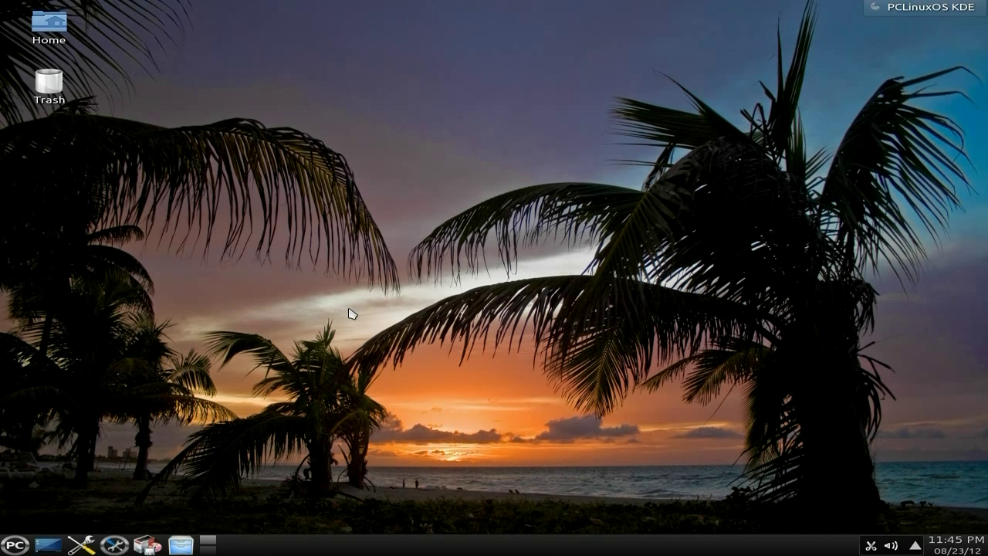
Launch AbiWord from the Office category and maximize its window.
left_click(3, 541)
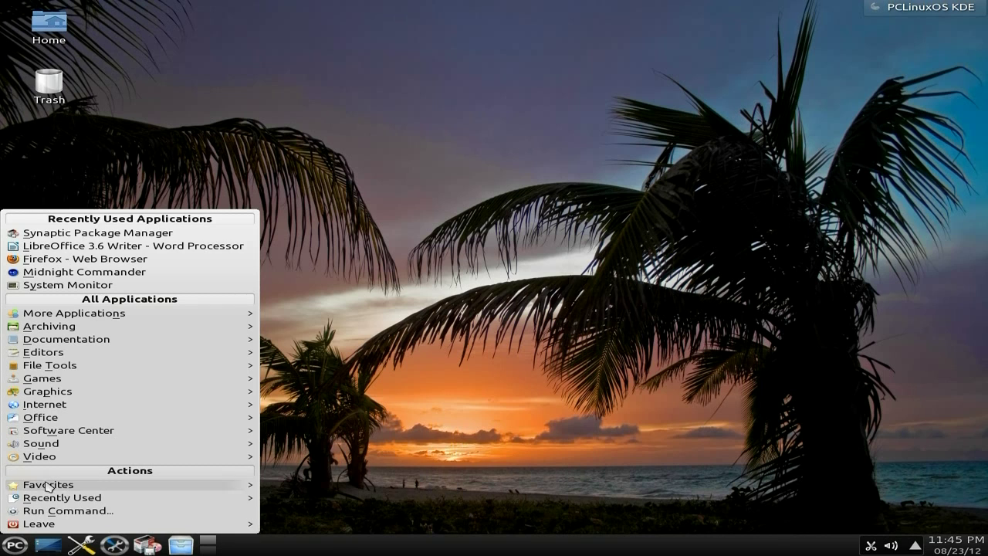
mouse_move(57, 432)
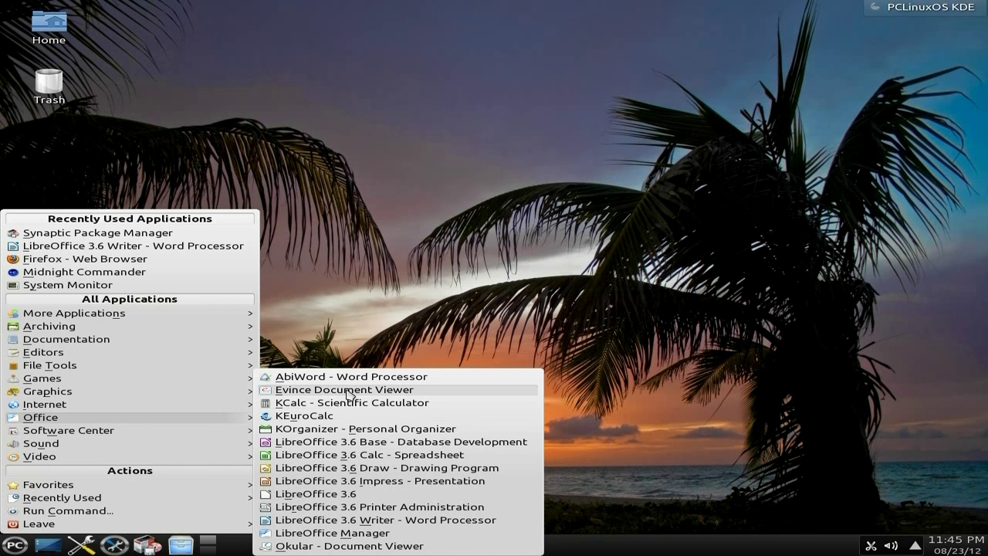
left_click(350, 378)
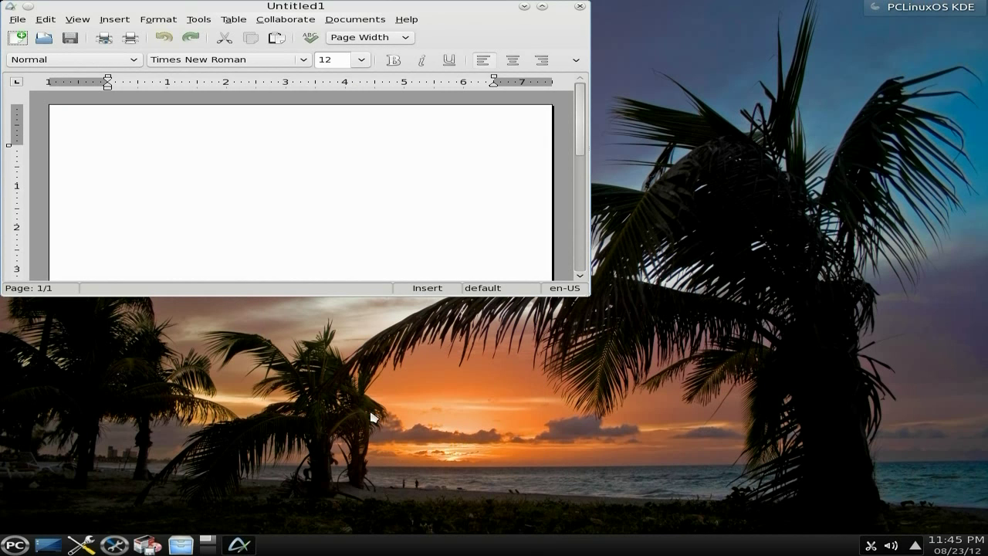
left_click(541, 6)
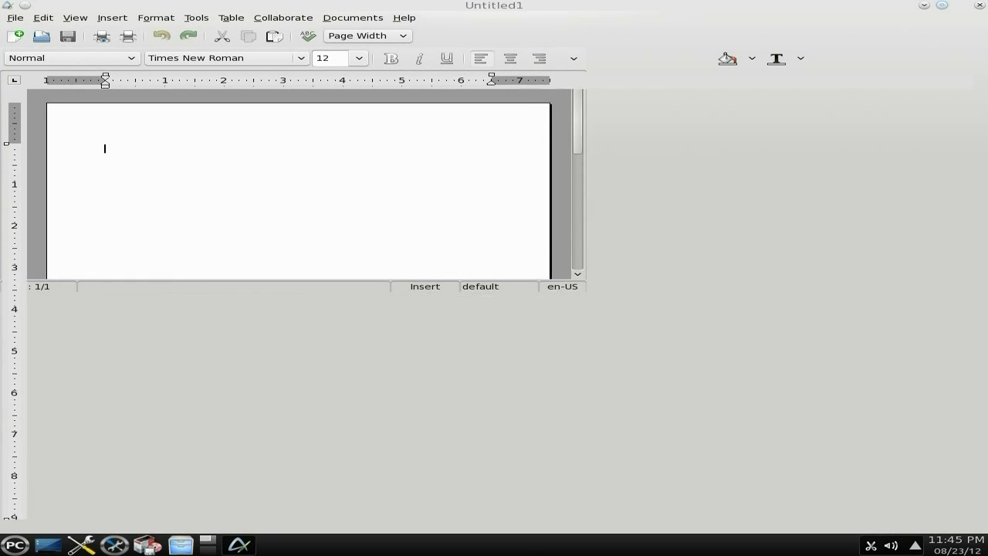
View the AbiWord version information, dismiss it, and close AbiWord.
left_click(406, 18)
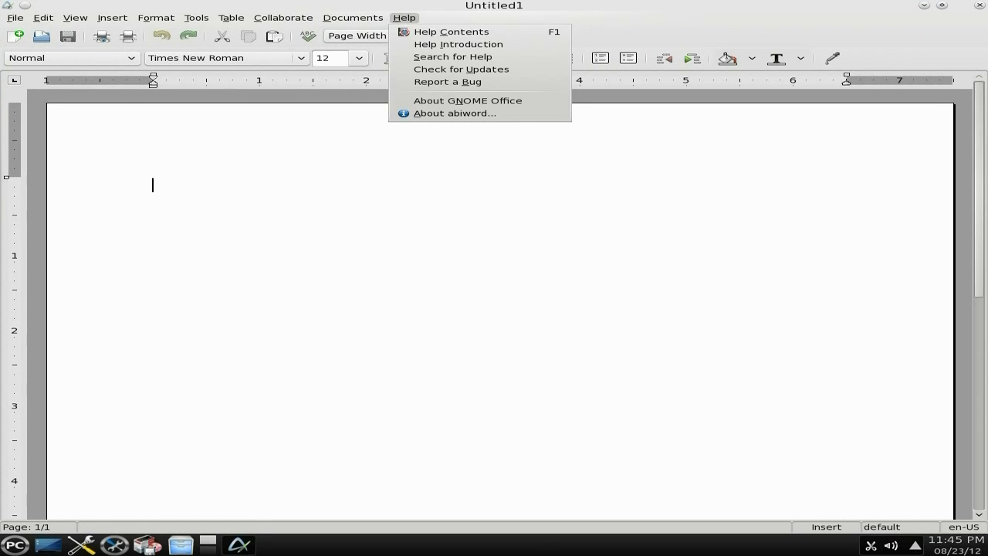
left_click(435, 114)
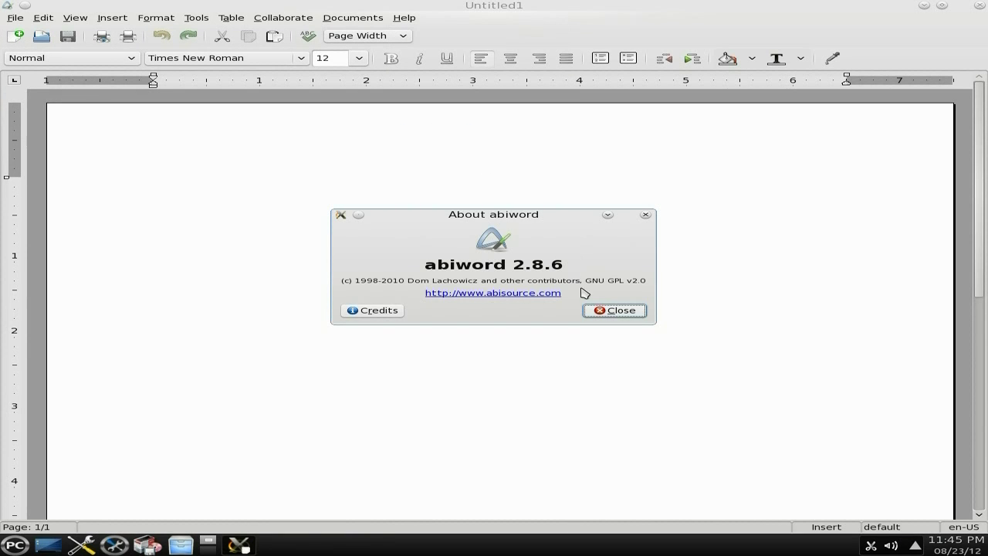
left_click(608, 310)
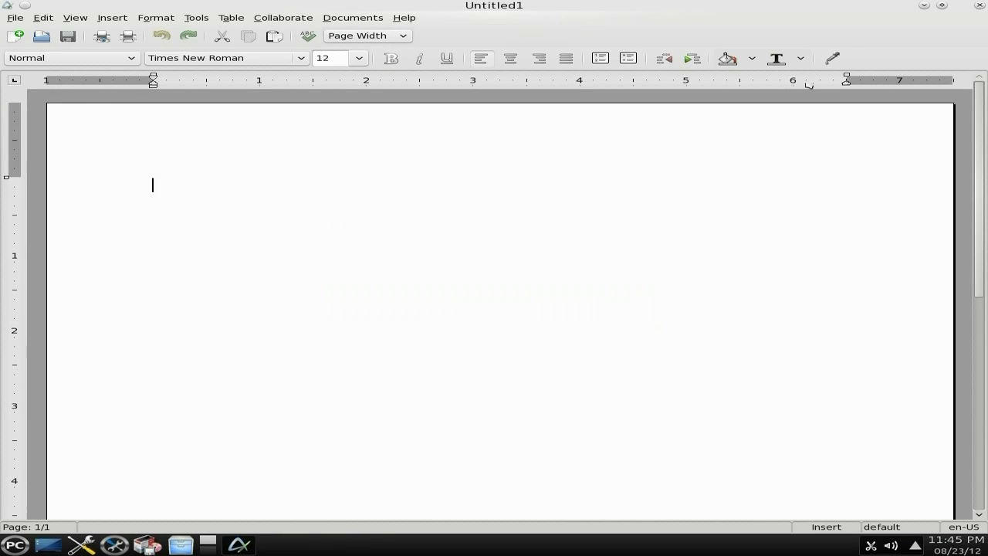
left_click(980, 5)
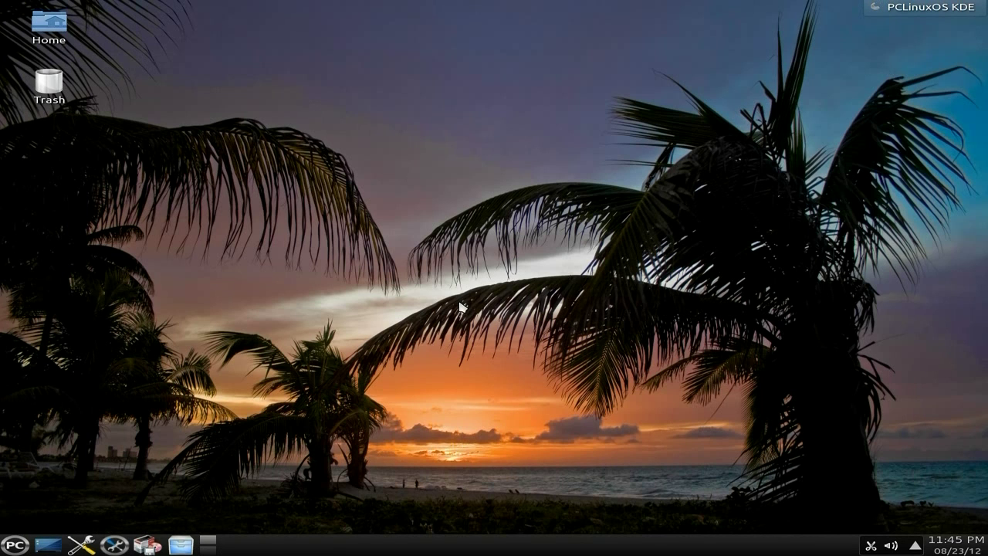
Look through the applications in the Office, Sound and Video categories and dismiss the application list.
left_click(15, 545)
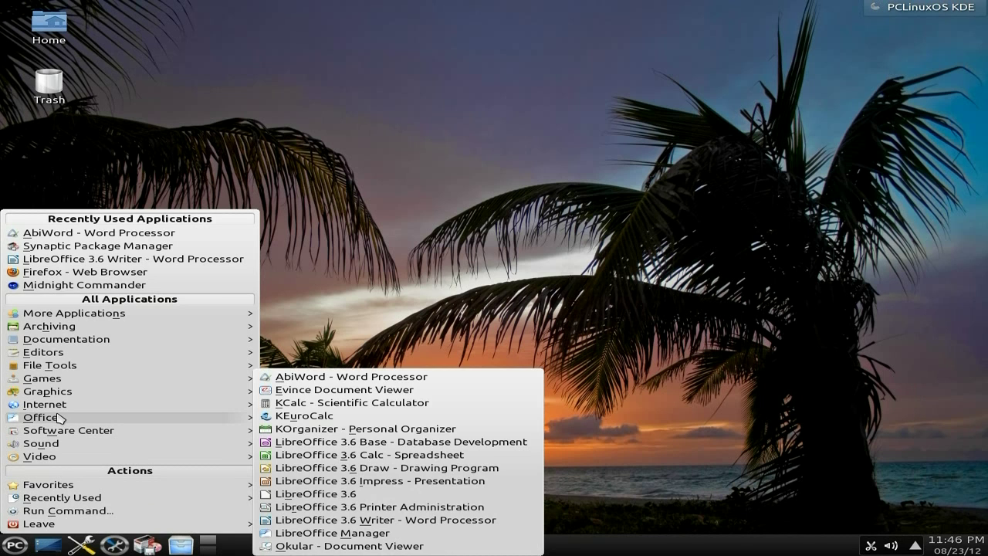
mouse_move(57, 445)
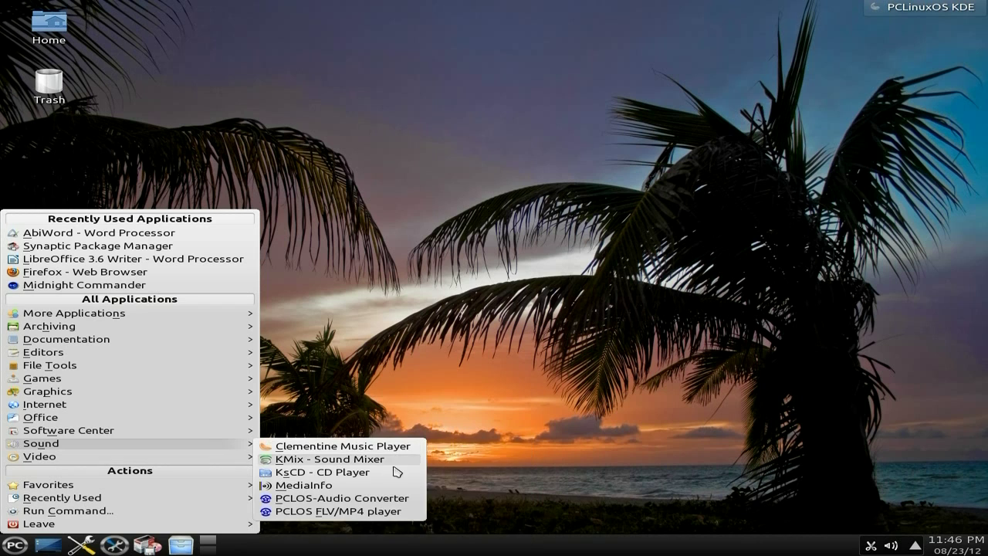
mouse_move(116, 458)
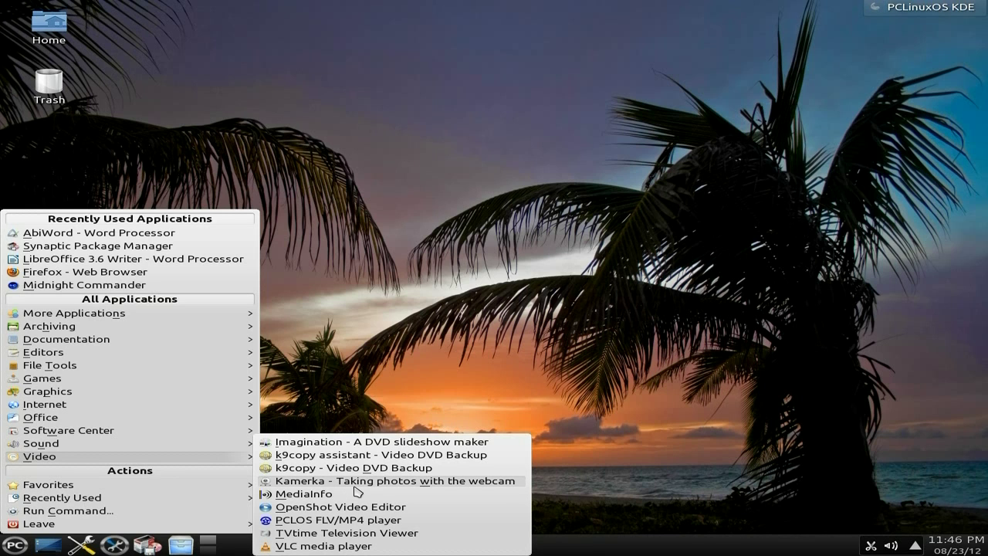
left_click(384, 406)
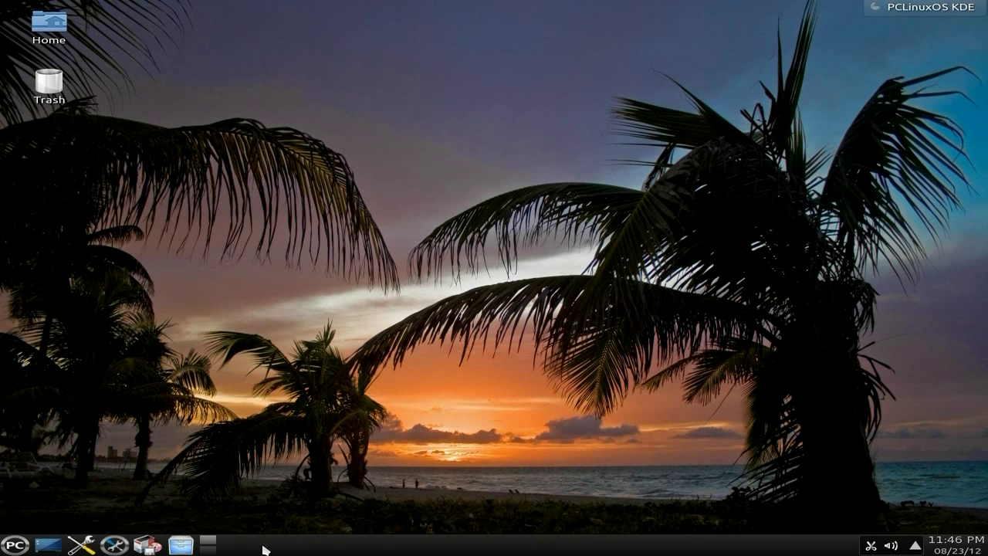
Open the Configure Your Desktop settings, look over the available categories, and close the window.
left_click(77, 547)
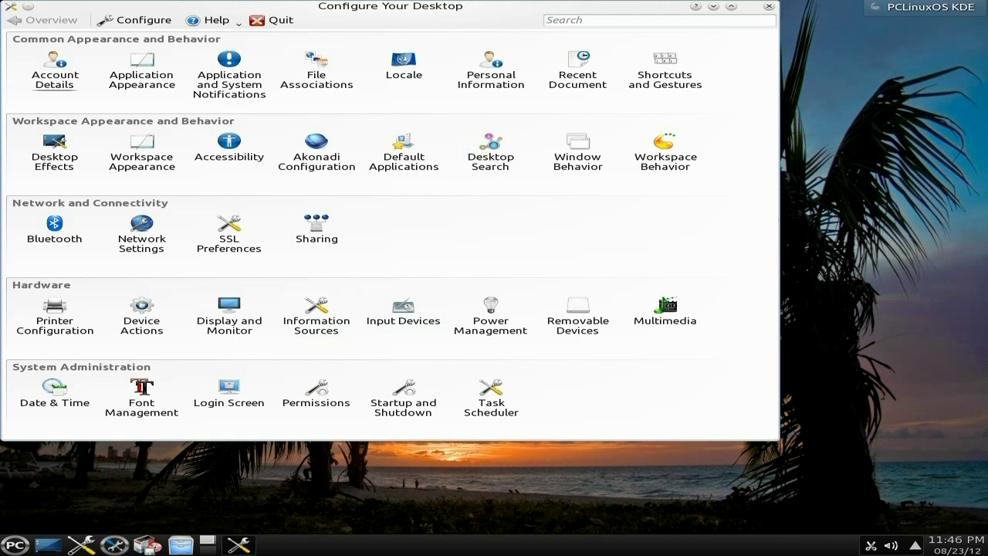
left_click(768, 6)
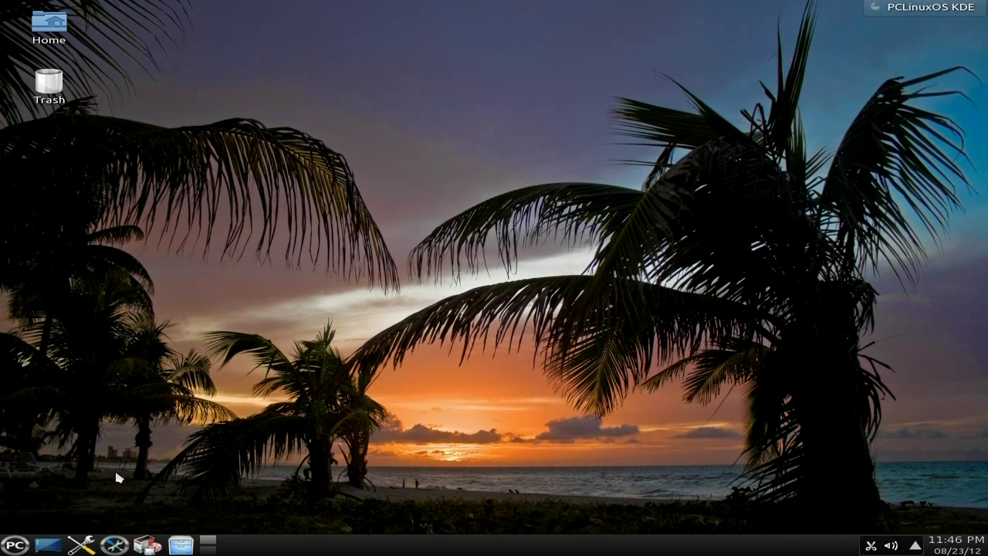
Launch the PCLinuxOS Control Center and authenticate with the root password.
left_click(122, 546)
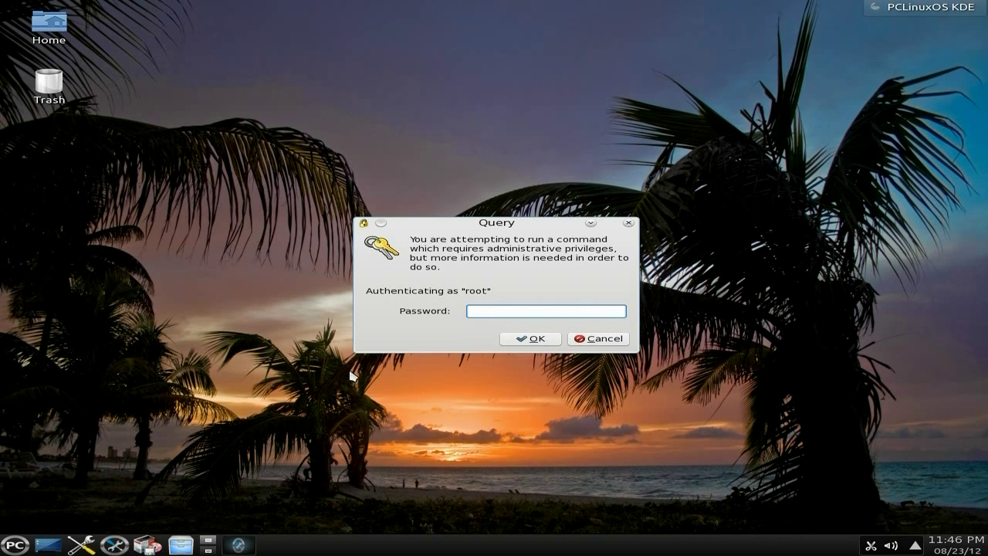
type("*******")
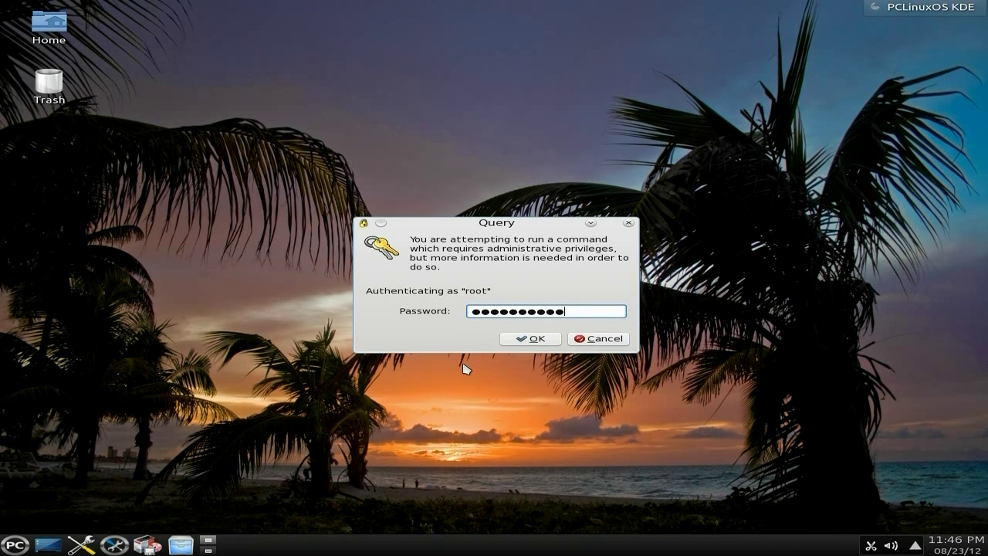
type("****")
key("Return")
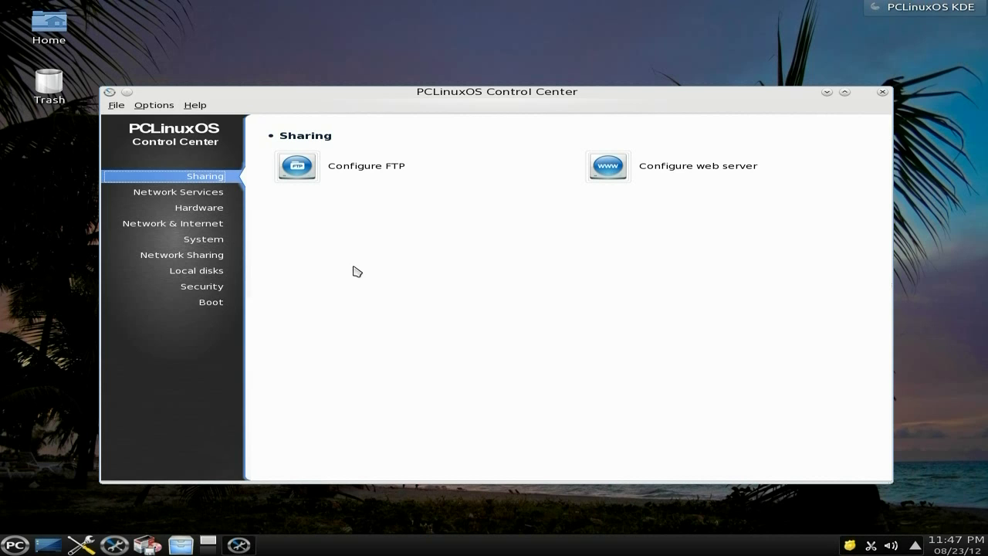
Review the System and Network Sharing sections of the PCLinuxOS Control Center and close it.
left_click(202, 239)
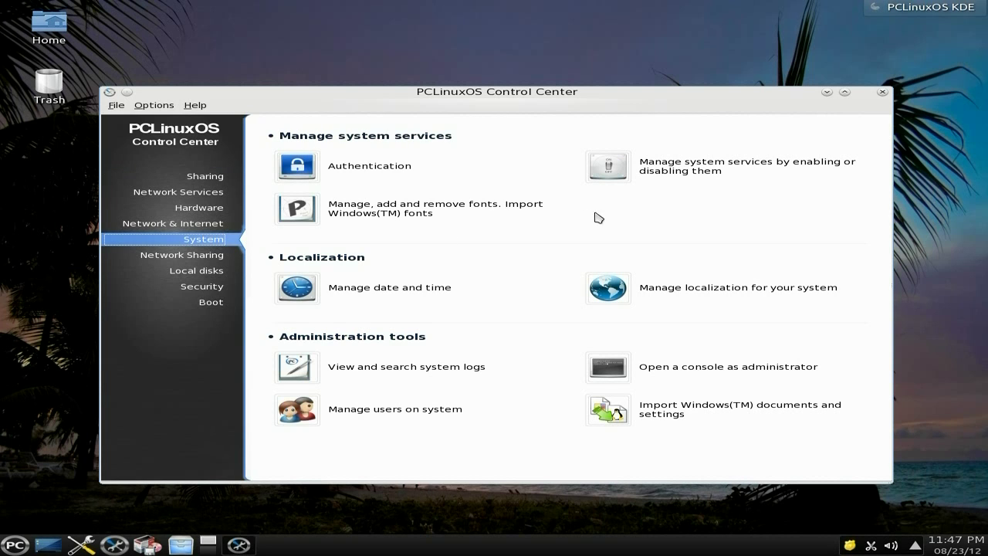
left_click(183, 255)
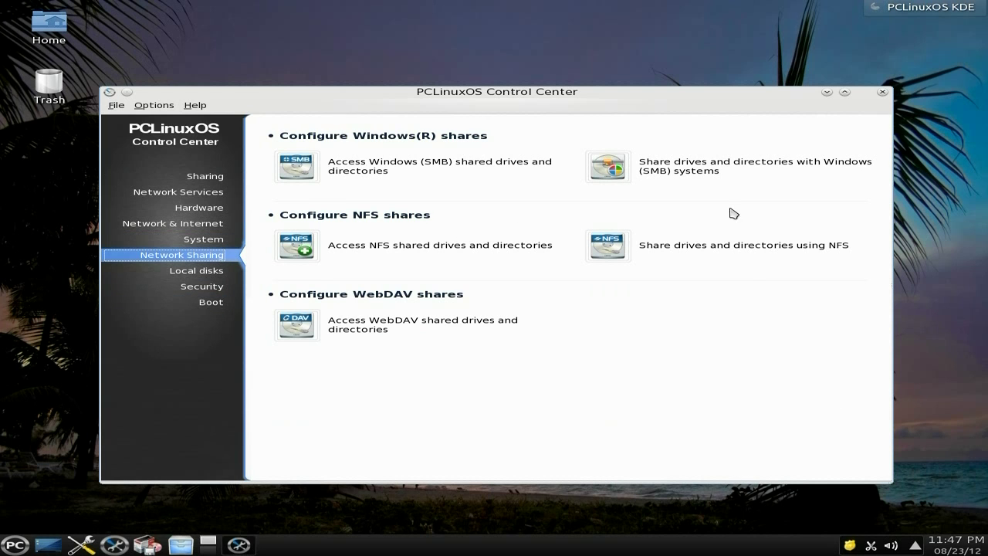
left_click(882, 92)
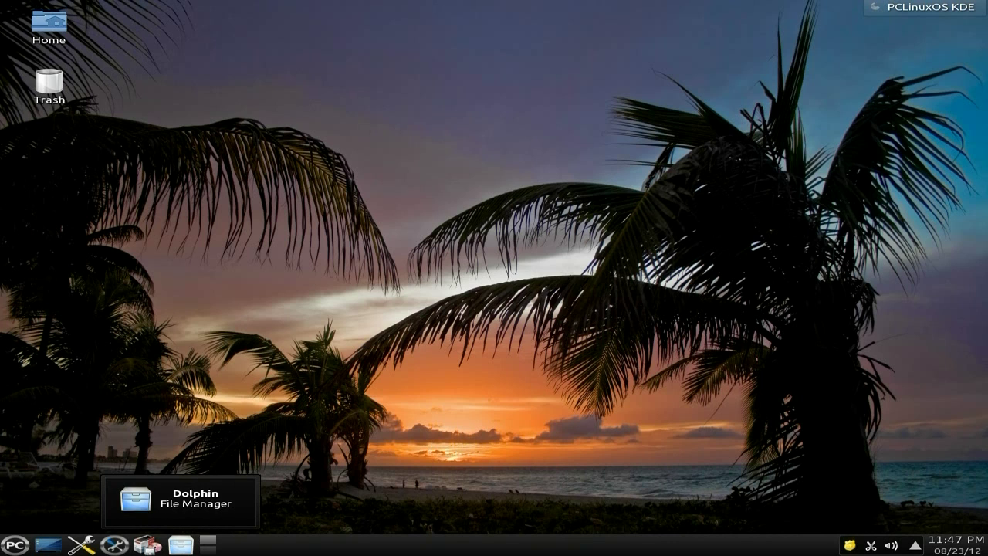
right_click(561, 168)
left_click(212, 252)
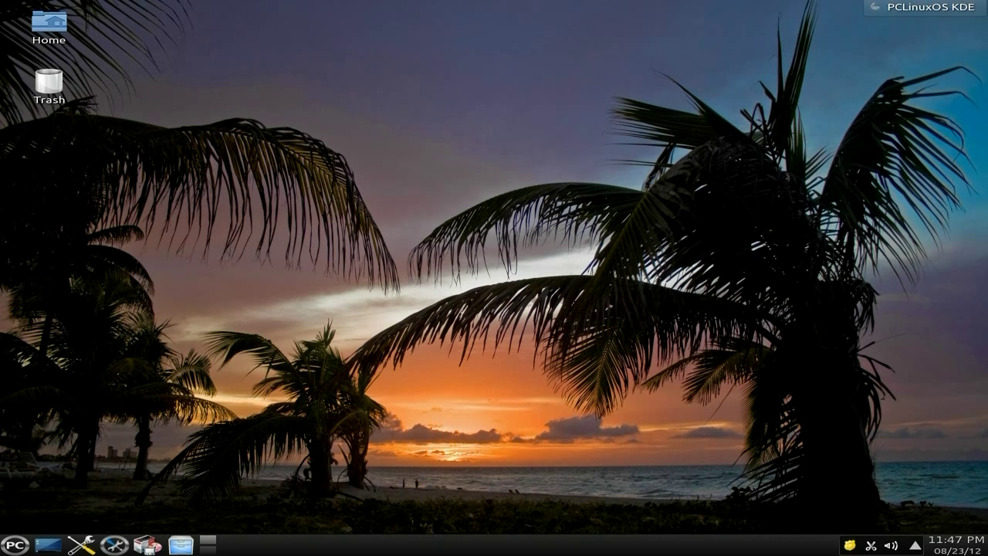